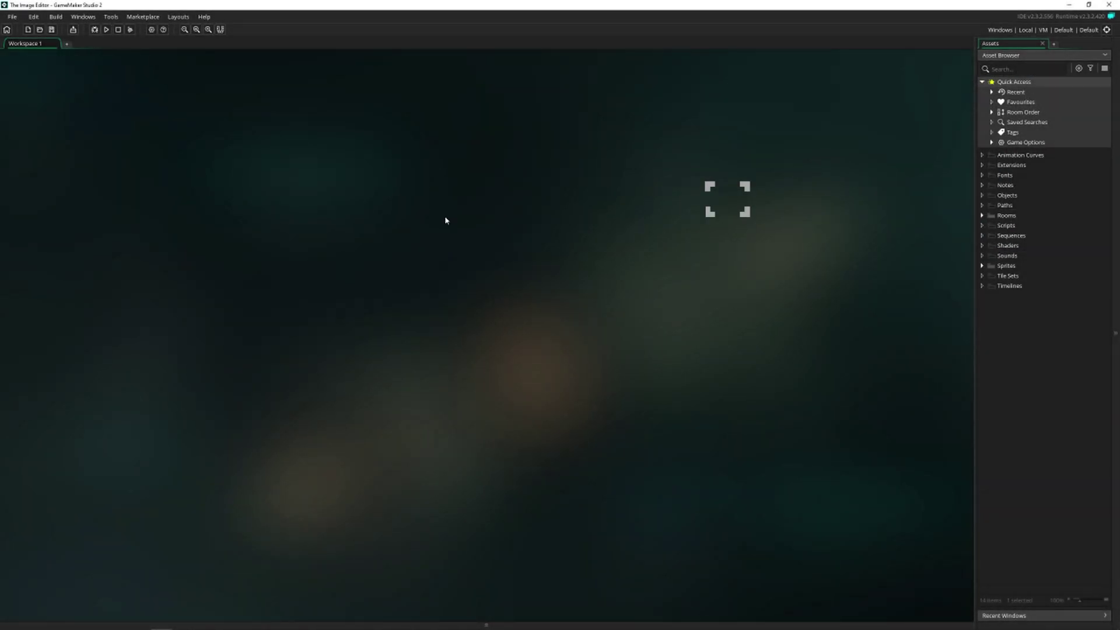
Expand the Sprites folder and open sprExplosion's 128 x 128 frames in the Image Editor
{"action": "left_click", "coordinate": [982, 267]}
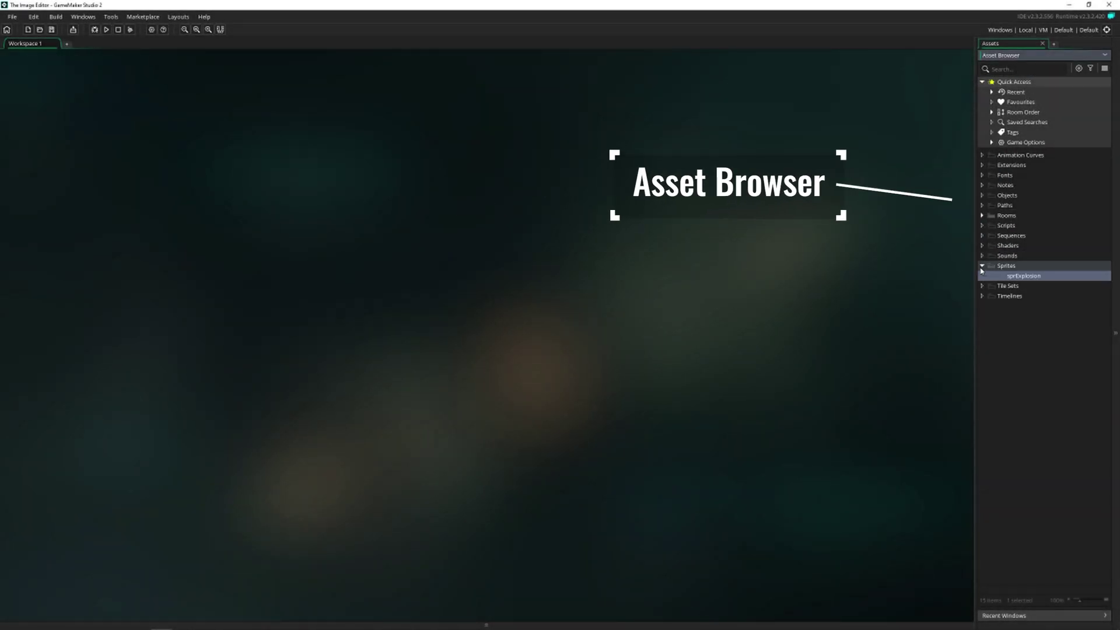
{"action": "double_click", "coordinate": [1021, 276]}
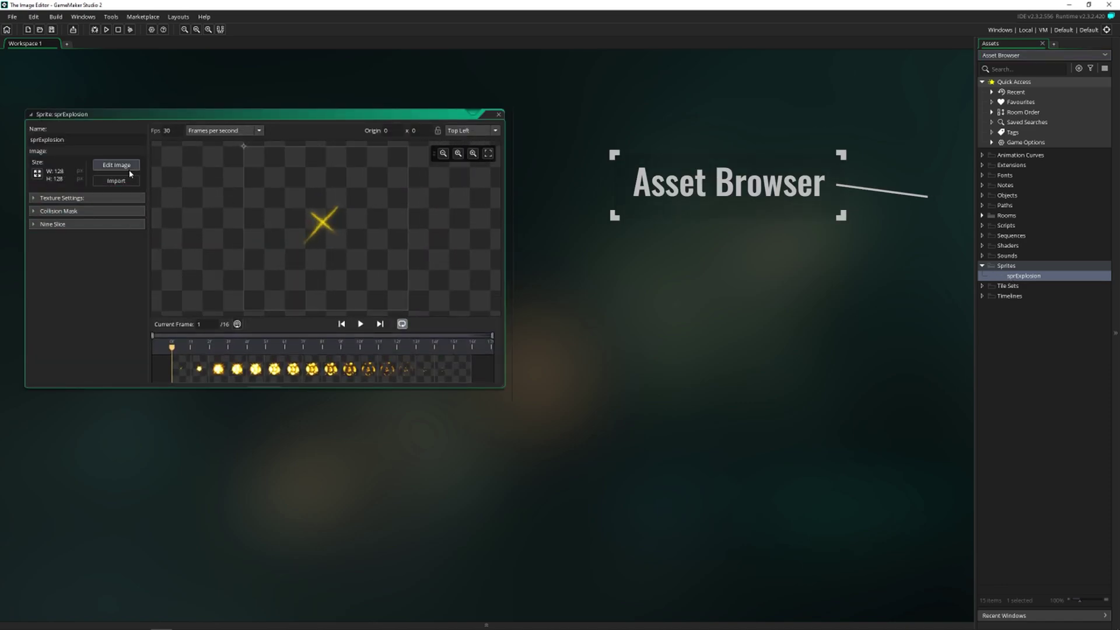
{"action": "double_click", "coordinate": [182, 365]}
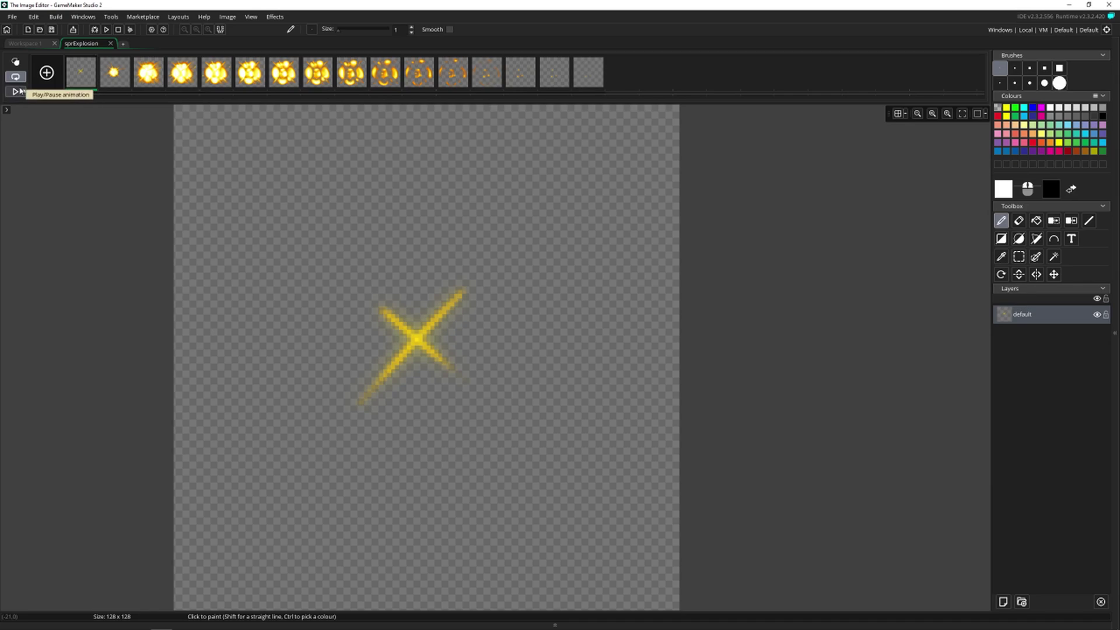
Play the explosion animation, play it once with looping off, and turn on onion skinning
{"action": "left_click", "coordinate": [17, 92]}
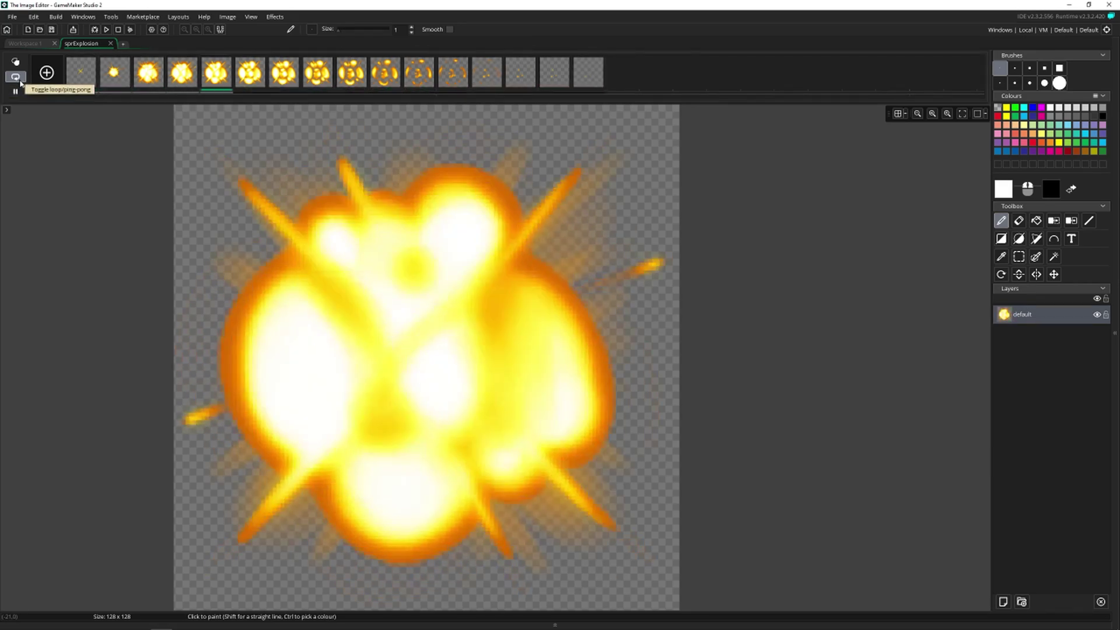
{"action": "left_click", "coordinate": [20, 81]}
{"action": "left_click", "coordinate": [20, 92]}
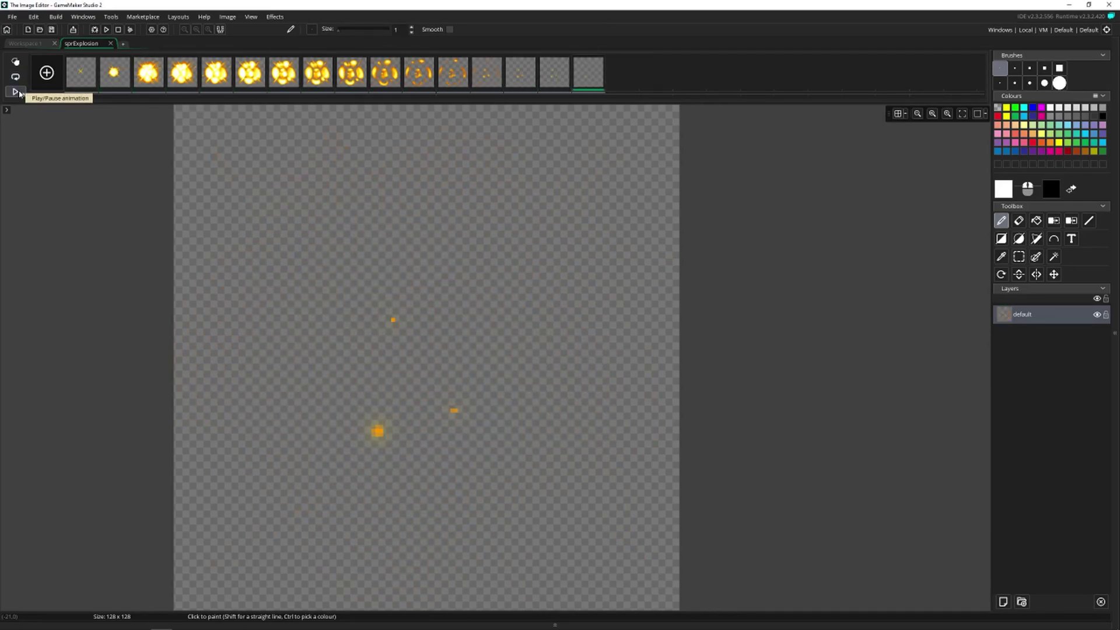
{"action": "left_click", "coordinate": [14, 62]}
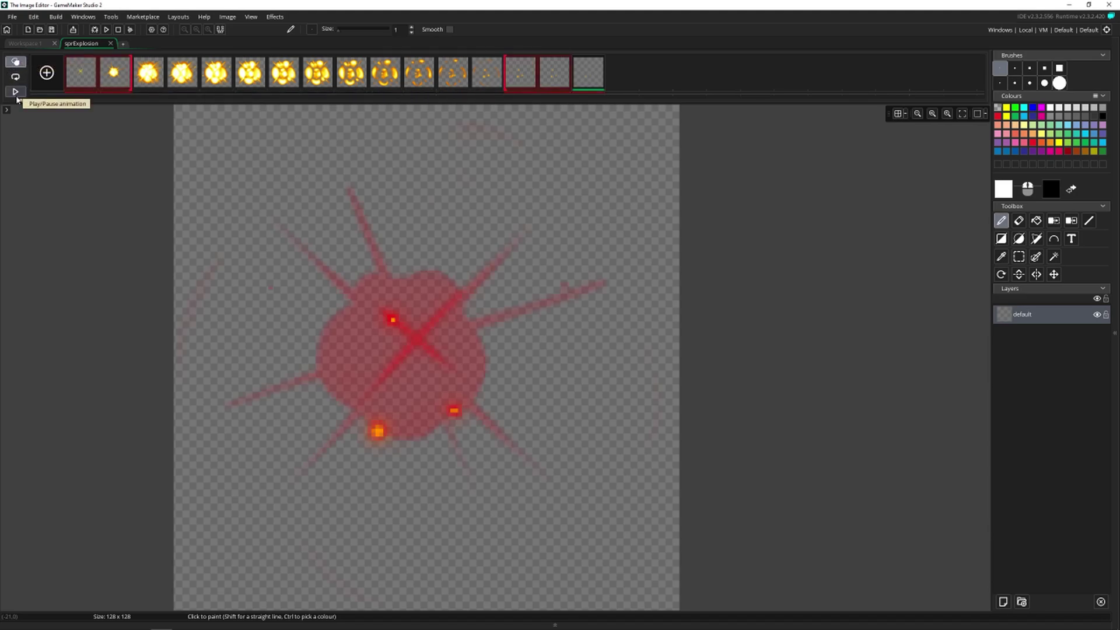
Step through frames 3 to 8 on the canvas
{"action": "left_click", "coordinate": [149, 87]}
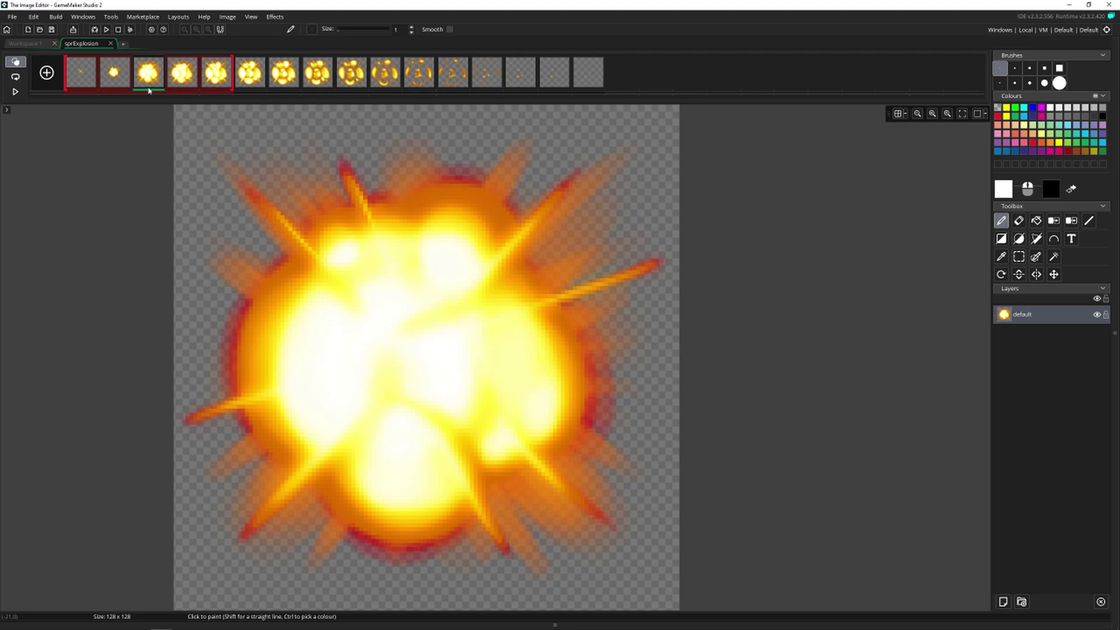
{"action": "left_click", "coordinate": [182, 77]}
{"action": "left_click", "coordinate": [226, 77]}
{"action": "left_click", "coordinate": [263, 76]}
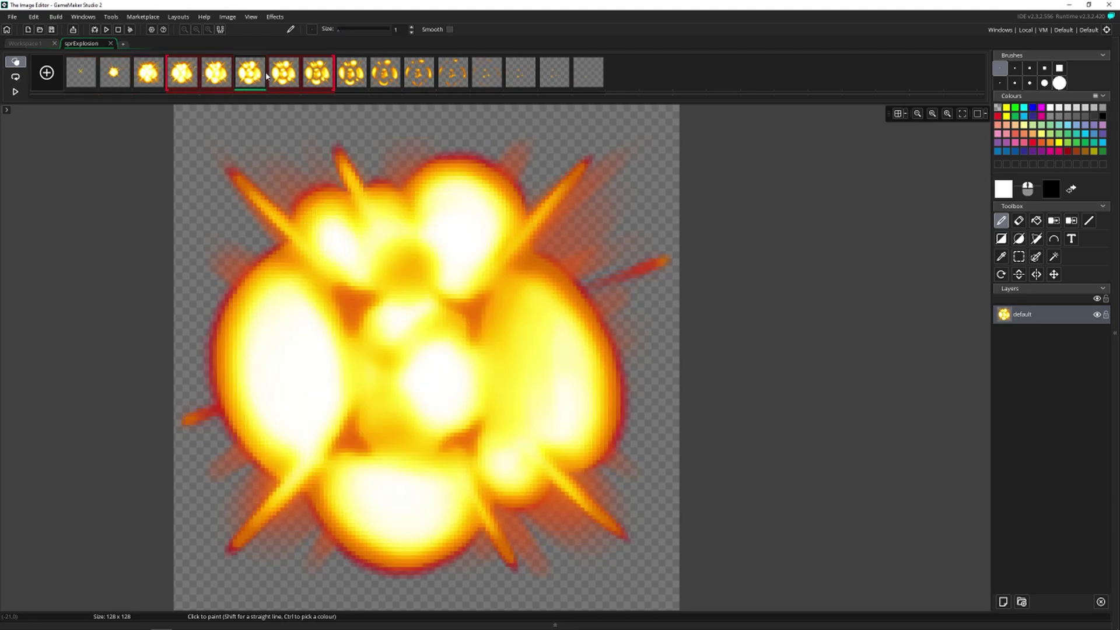
{"action": "left_click", "coordinate": [284, 78]}
{"action": "left_click", "coordinate": [320, 76]}
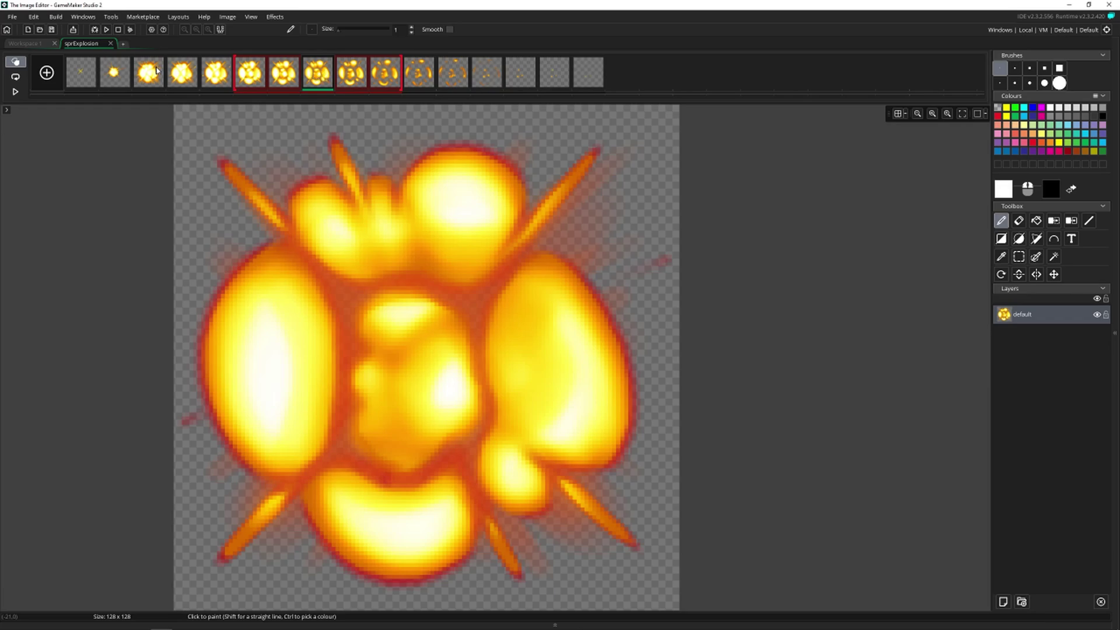
Add an empty frame, move it between frames 7 and 8, then delete it
{"action": "left_click", "coordinate": [47, 73]}
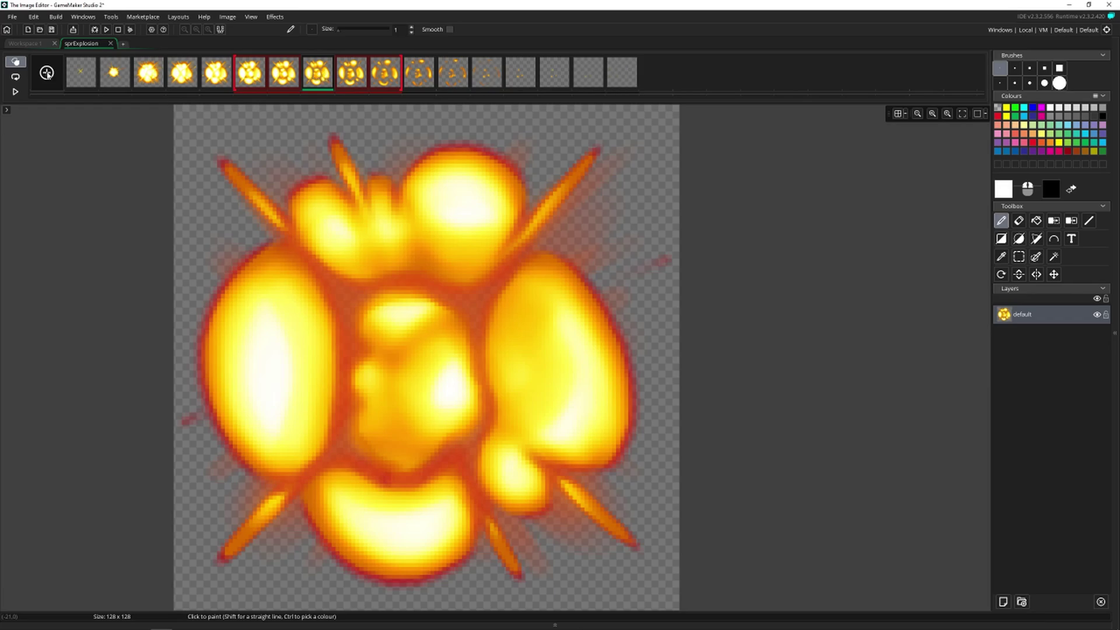
{"action": "left_click", "coordinate": [619, 56]}
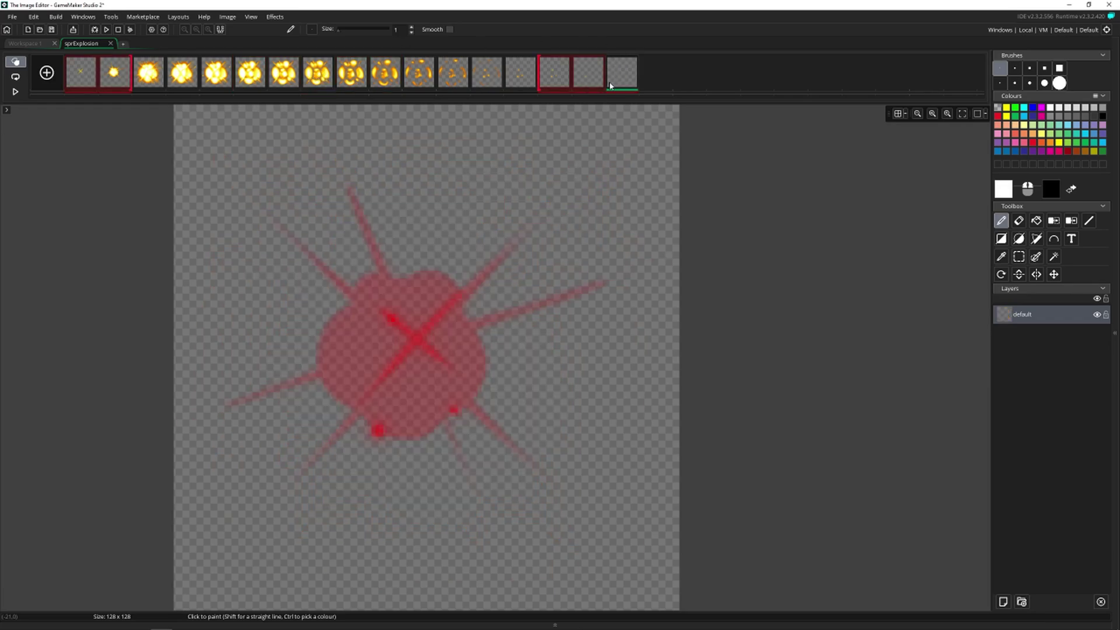
{"action": "left_click_drag", "start_coordinate": [622, 85], "coordinate": [314, 81]}
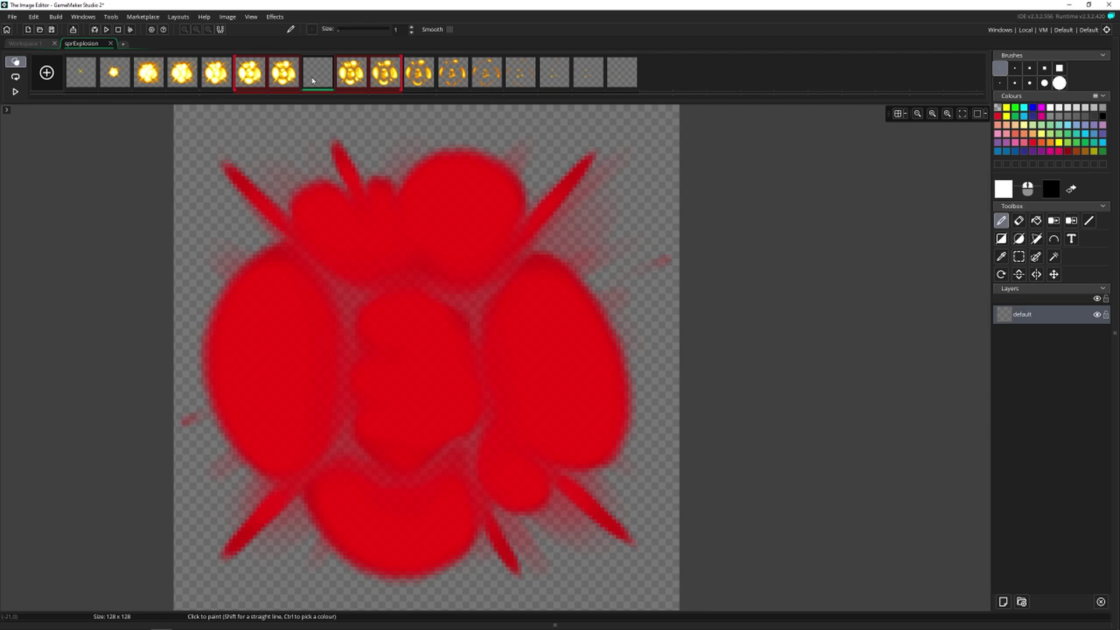
{"action": "key", "text": "Delete"}
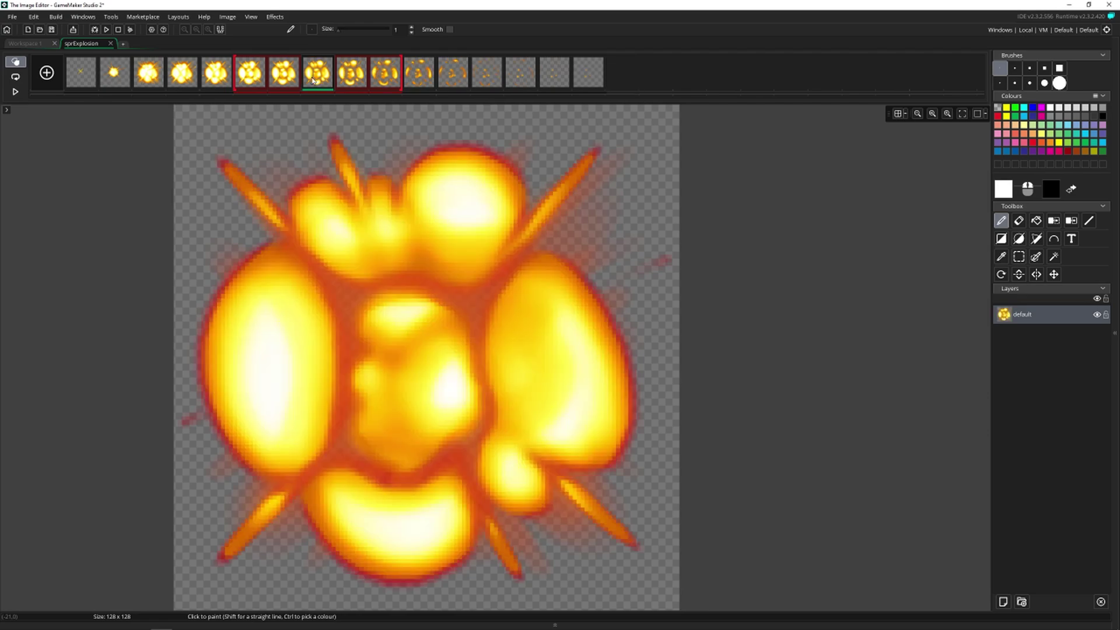
Turn onion skinning off, set the animation speed to 25, and play it
{"action": "left_click", "coordinate": [17, 62]}
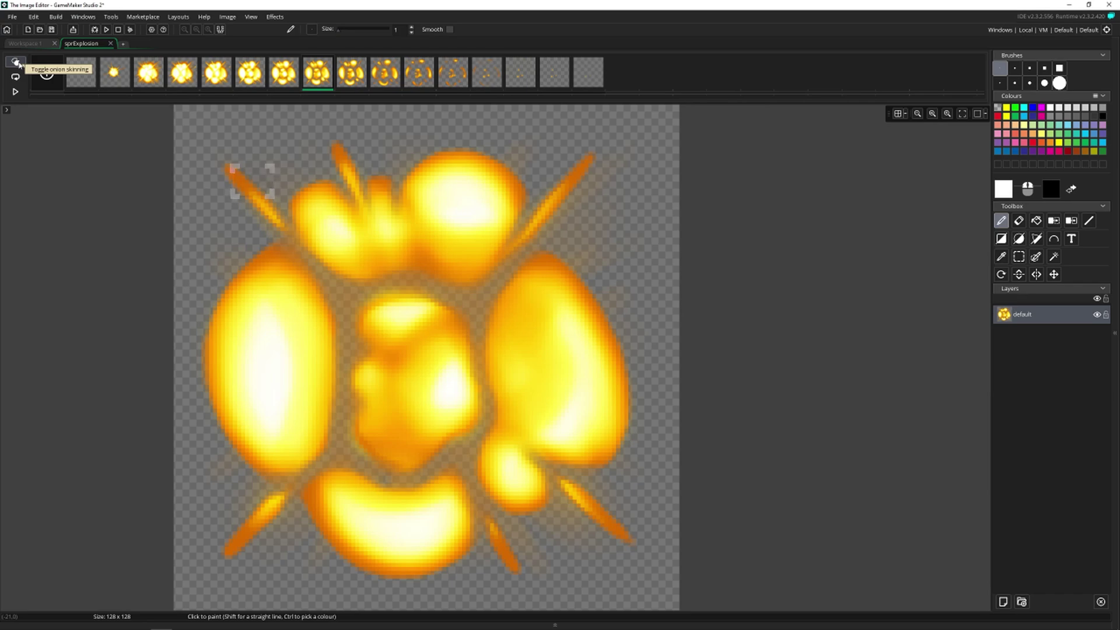
{"action": "left_click", "coordinate": [7, 111]}
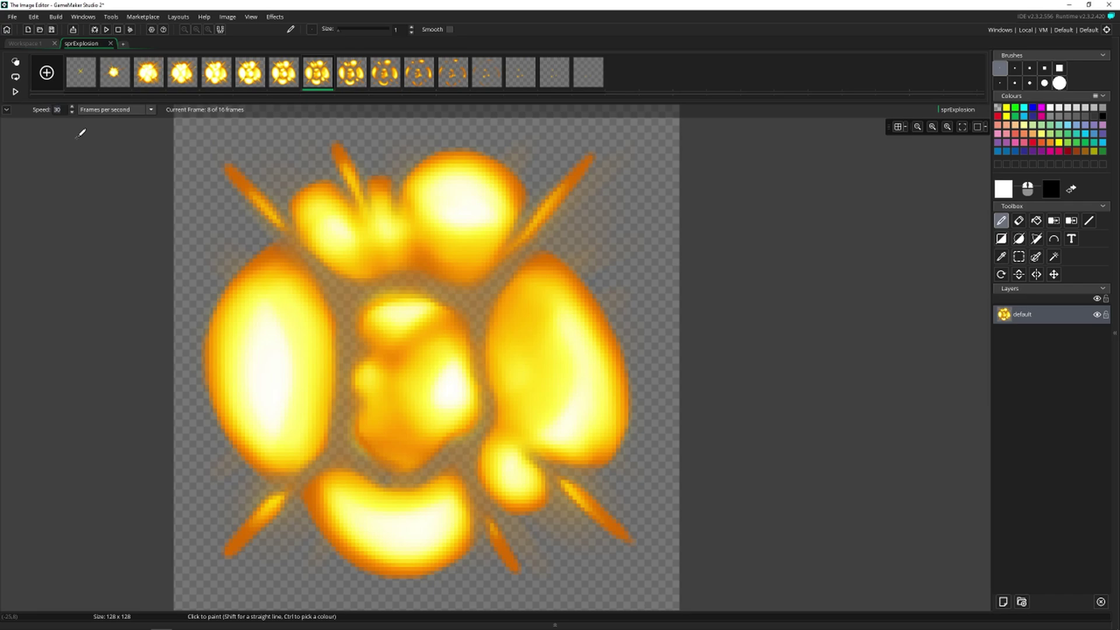
{"action": "key", "text": "BackSpace"}
{"action": "key", "text": "BackSpace"}
{"action": "type", "text": "25"}
{"action": "left_click", "coordinate": [17, 94]}
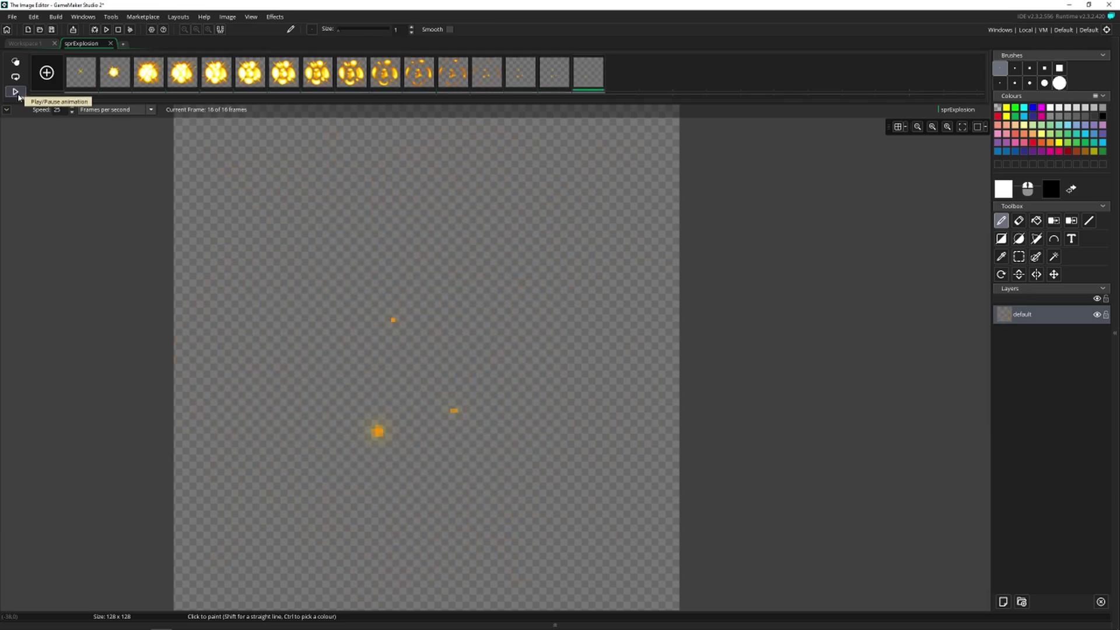
Measure the speed in frames per game frame and hide the frame information bar
{"action": "left_click", "coordinate": [117, 110]}
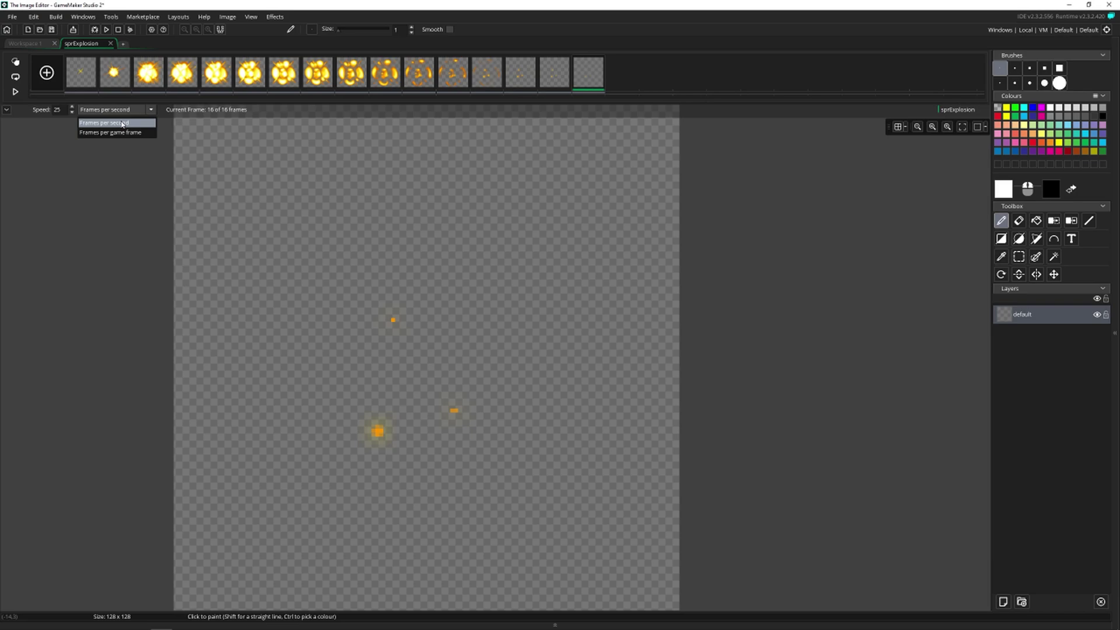
{"action": "left_click", "coordinate": [120, 133]}
{"action": "left_click", "coordinate": [57, 110]}
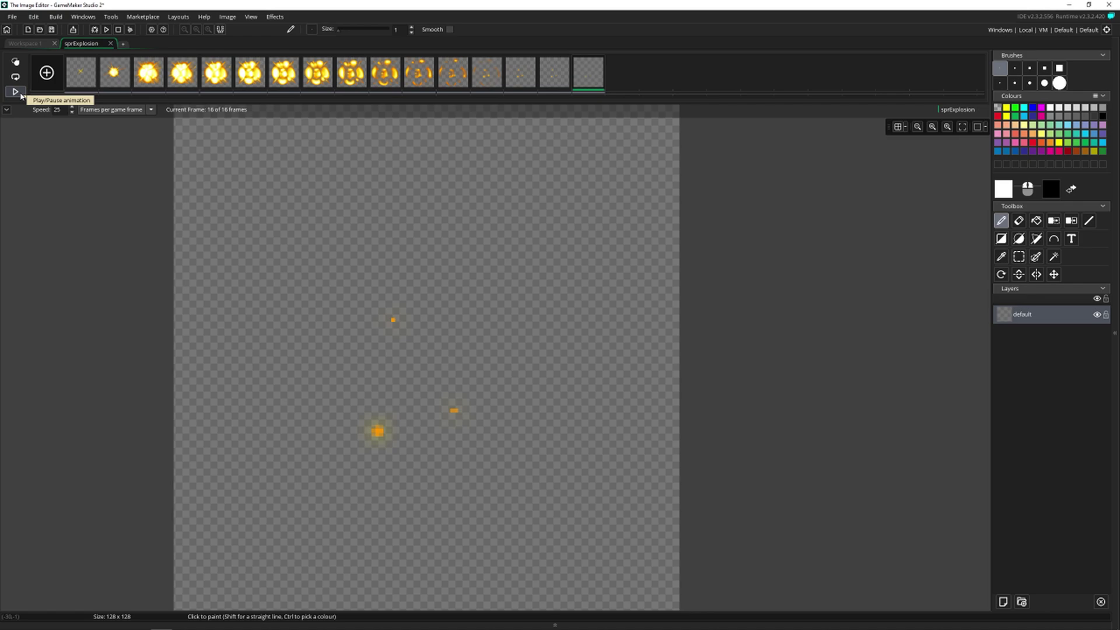
{"action": "left_click", "coordinate": [117, 110]}
{"action": "left_click", "coordinate": [117, 124]}
{"action": "left_click", "coordinate": [7, 109]}
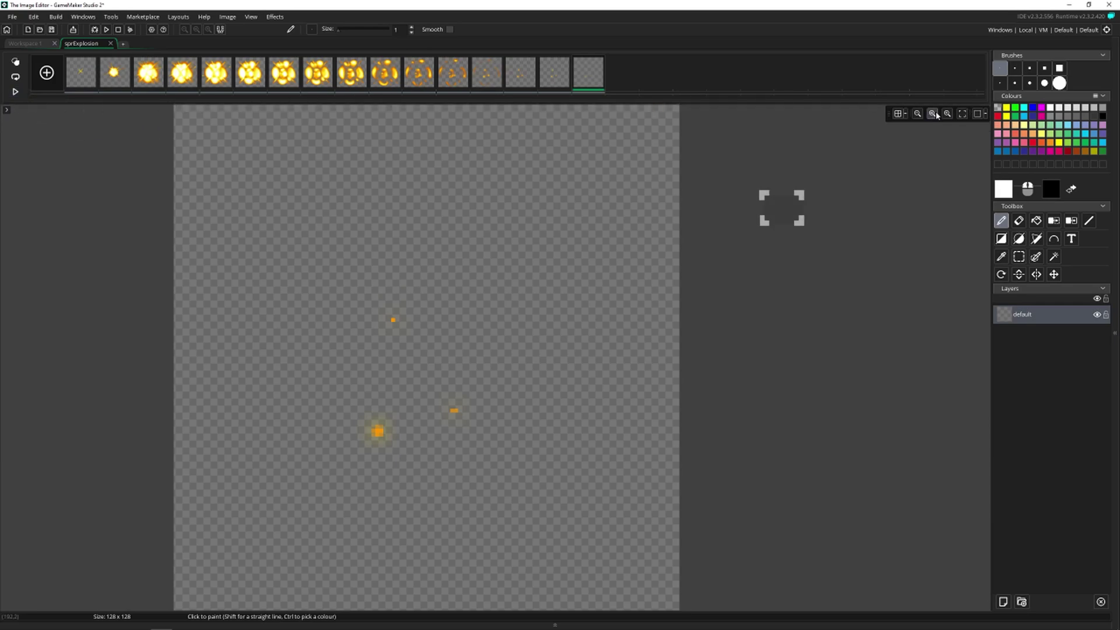
{"action": "left_click", "coordinate": [898, 114]}
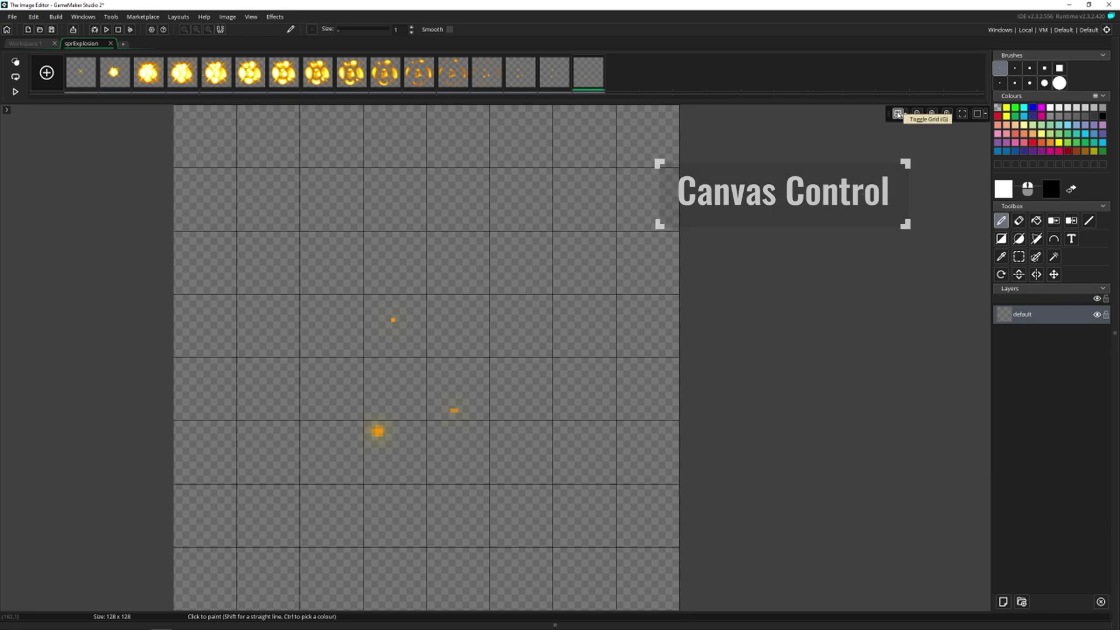
{"action": "left_click", "coordinate": [898, 113]}
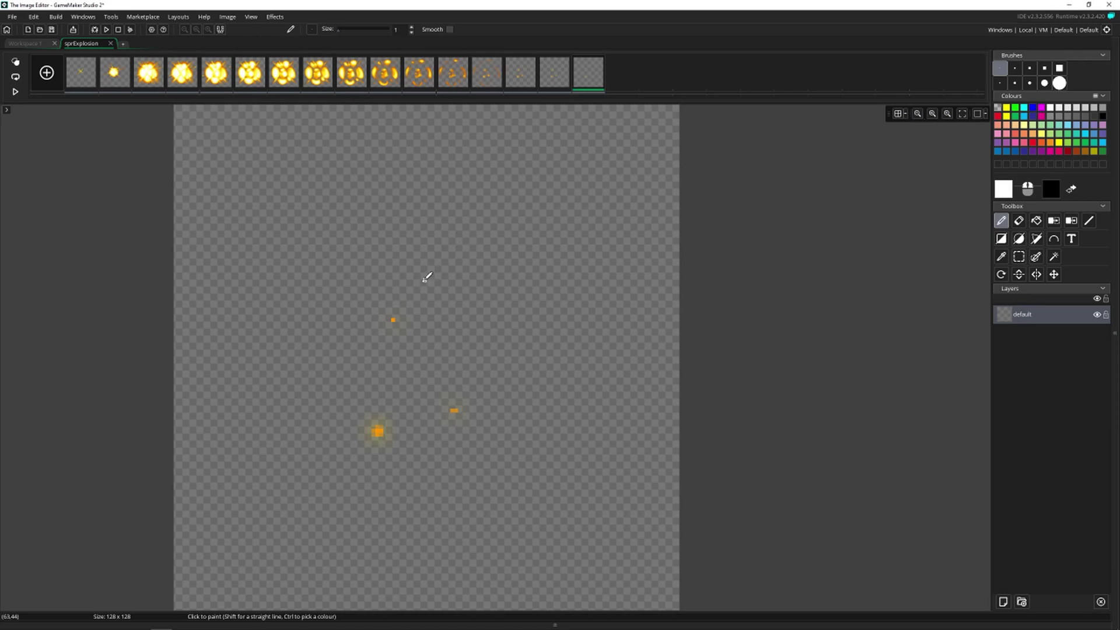
{"action": "scroll", "coordinate": [425, 278], "scroll_direction": "up", "scroll_amount": 1}
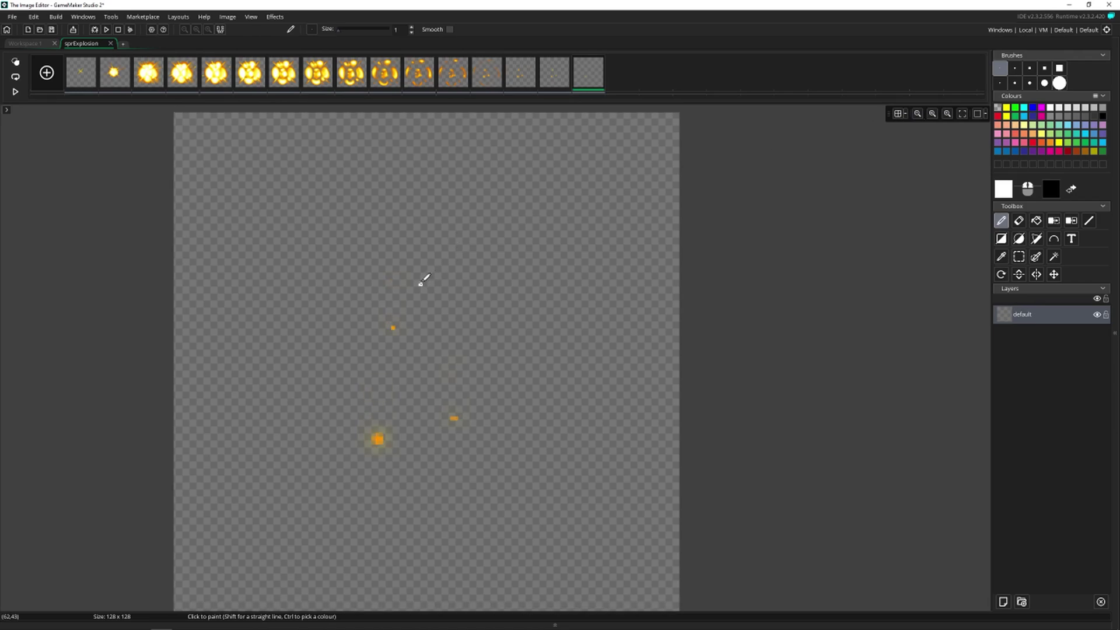
{"action": "scroll", "coordinate": [424, 280], "scroll_direction": "right", "scroll_amount": 1}
{"action": "scroll", "coordinate": [424, 280], "scroll_direction": "left", "scroll_amount": 1}
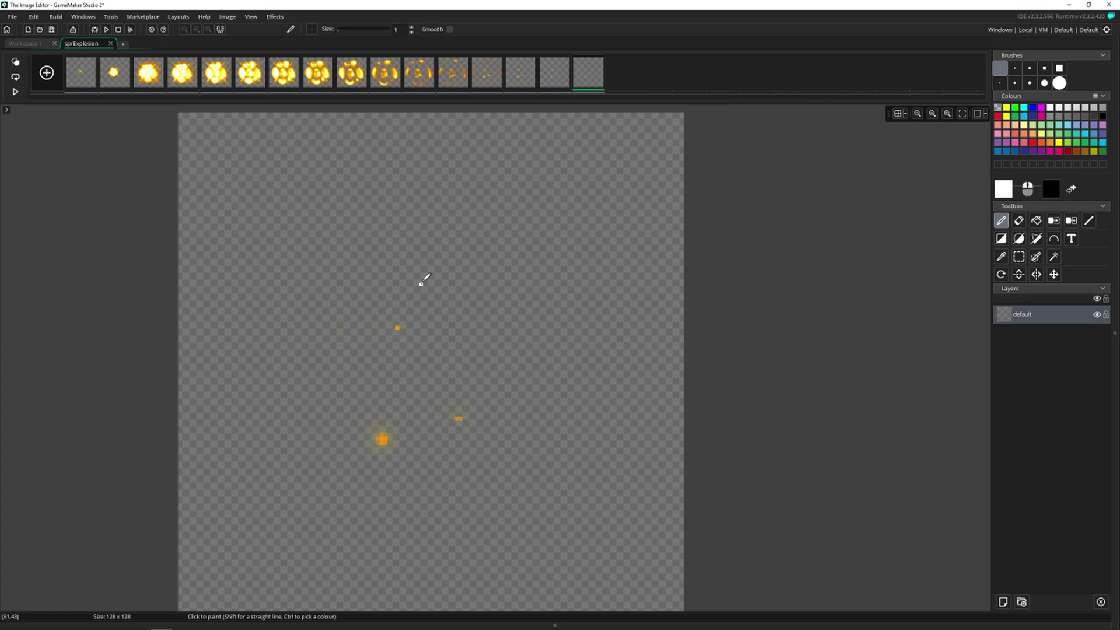
{"action": "scroll", "coordinate": [415, 315], "scroll_direction": "up", "scroll_amount": 3, "text": "ctrl"}
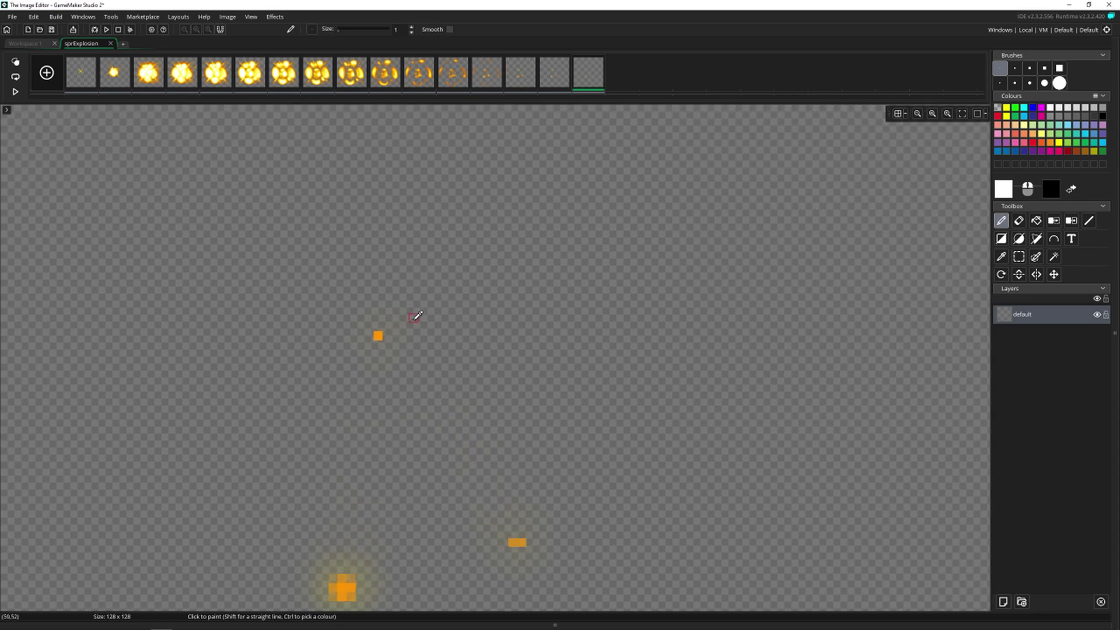
{"action": "scroll", "coordinate": [415, 315], "scroll_direction": "down", "scroll_amount": 3, "text": "ctrl"}
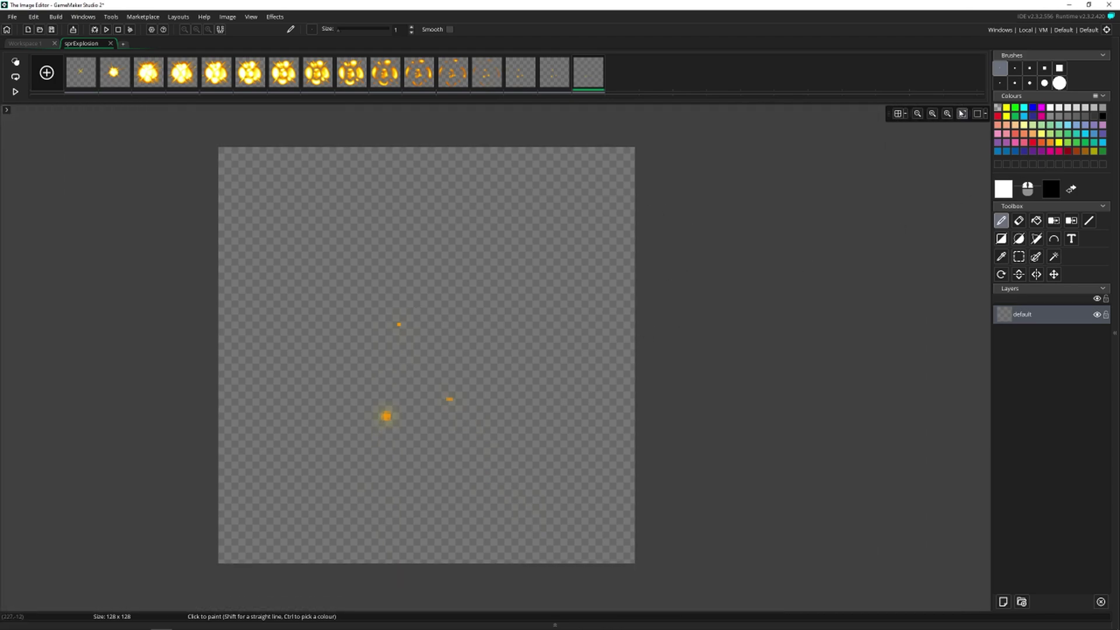
{"action": "left_click", "coordinate": [962, 113]}
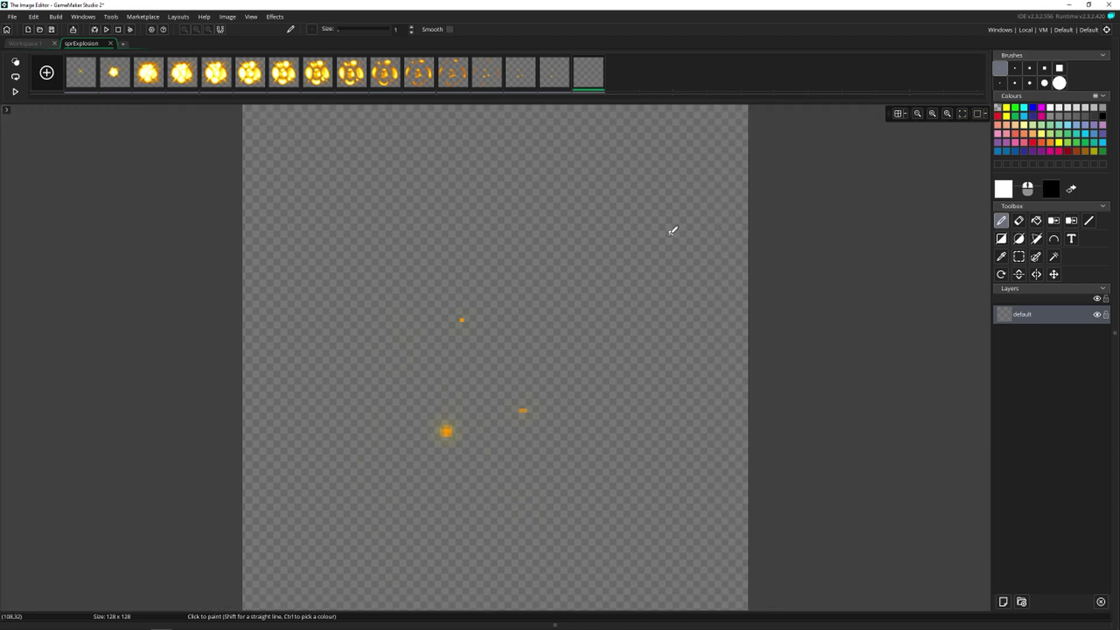
{"action": "left_click", "coordinate": [978, 114]}
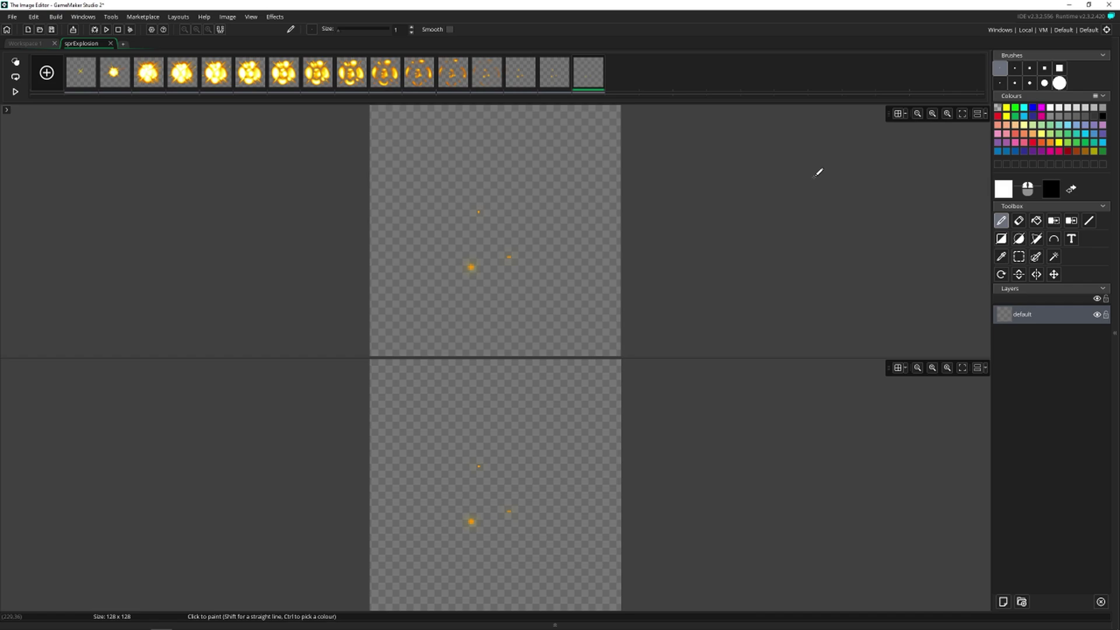
{"action": "left_click", "coordinate": [497, 239]}
{"action": "scroll", "coordinate": [497, 238], "scroll_direction": "up", "scroll_amount": 3}
{"action": "scroll", "coordinate": [497, 237], "scroll_direction": "up", "scroll_amount": 1}
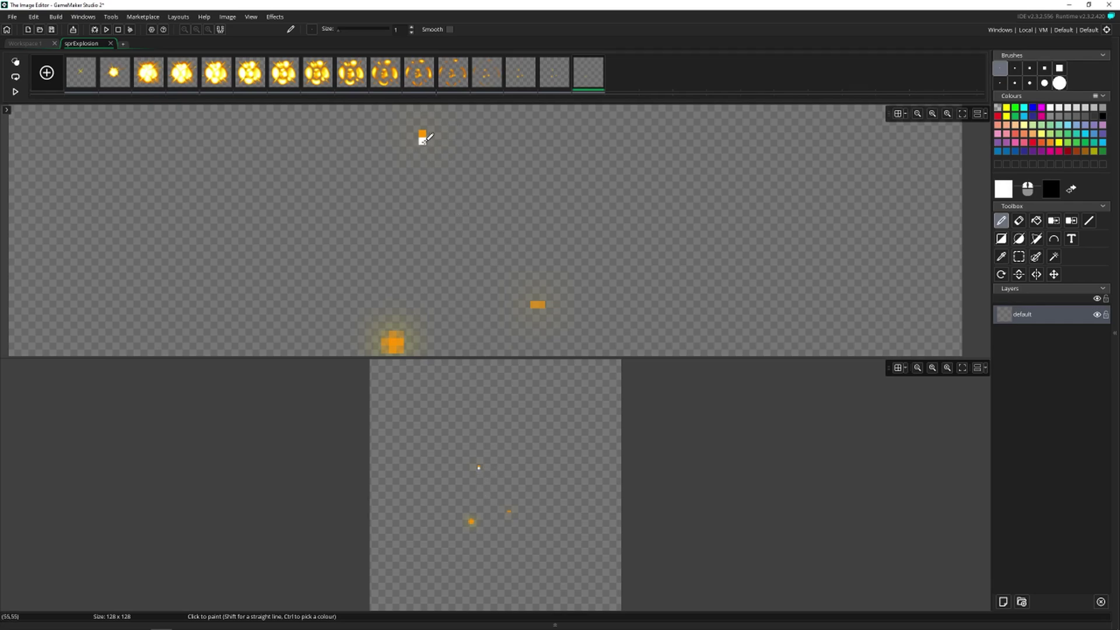
{"action": "mouse_move", "coordinate": [422, 140]}
{"action": "left_mouse_down"}
{"action": "mouse_move", "coordinate": [444, 124]}
{"action": "mouse_move", "coordinate": [406, 127]}
{"action": "mouse_move", "coordinate": [419, 141]}
{"action": "left_mouse_up"}
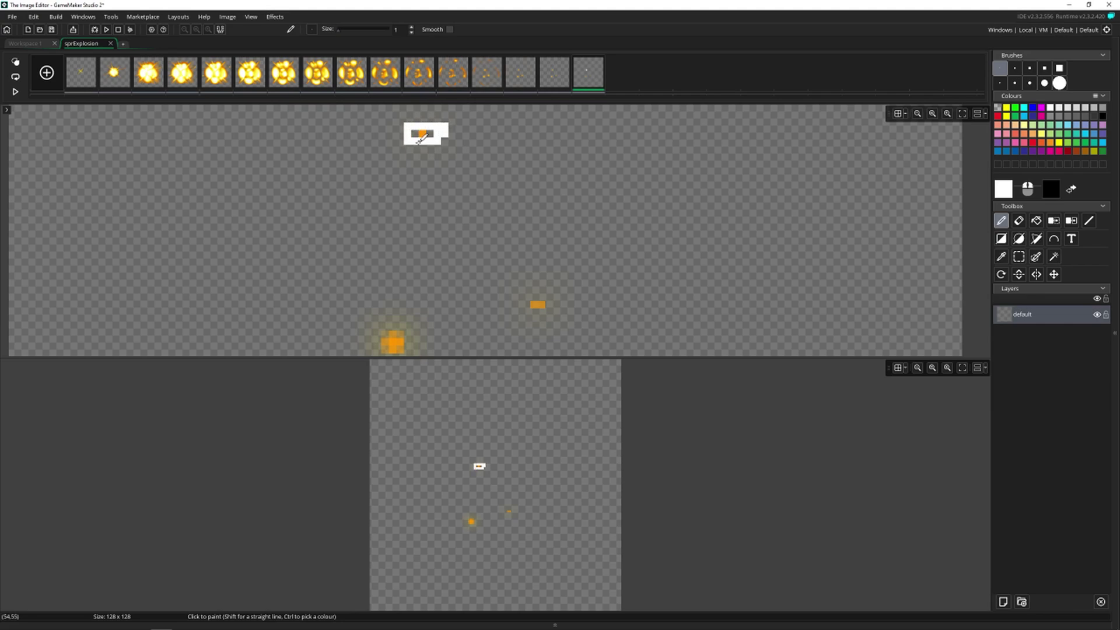
{"action": "key", "text": "ctrl+z"}
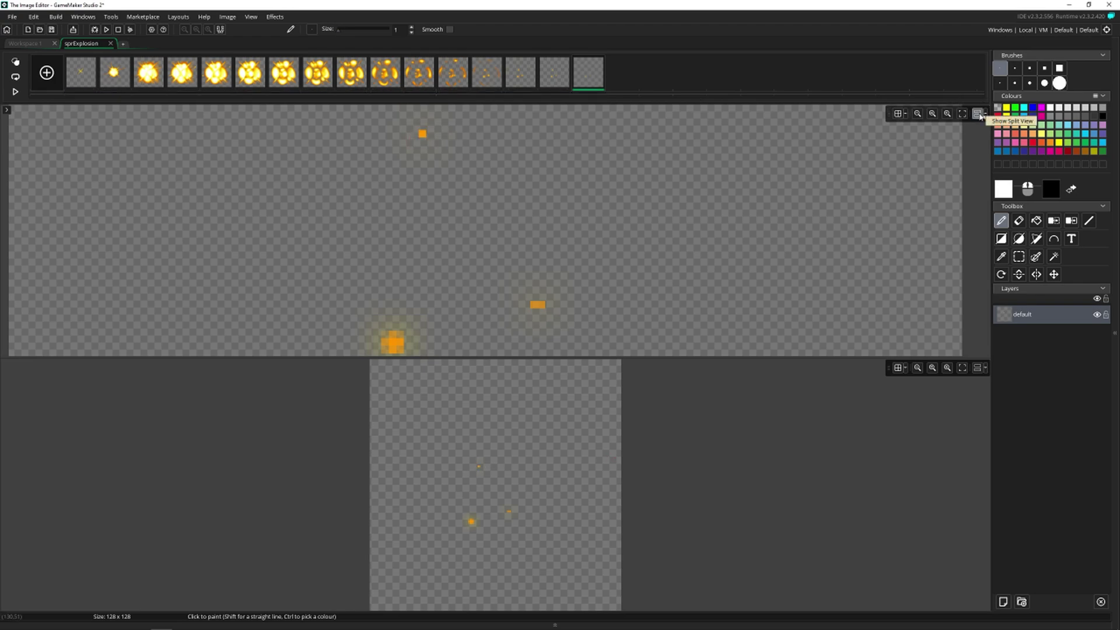
{"action": "left_click", "coordinate": [977, 114]}
{"action": "left_click", "coordinate": [977, 114]}
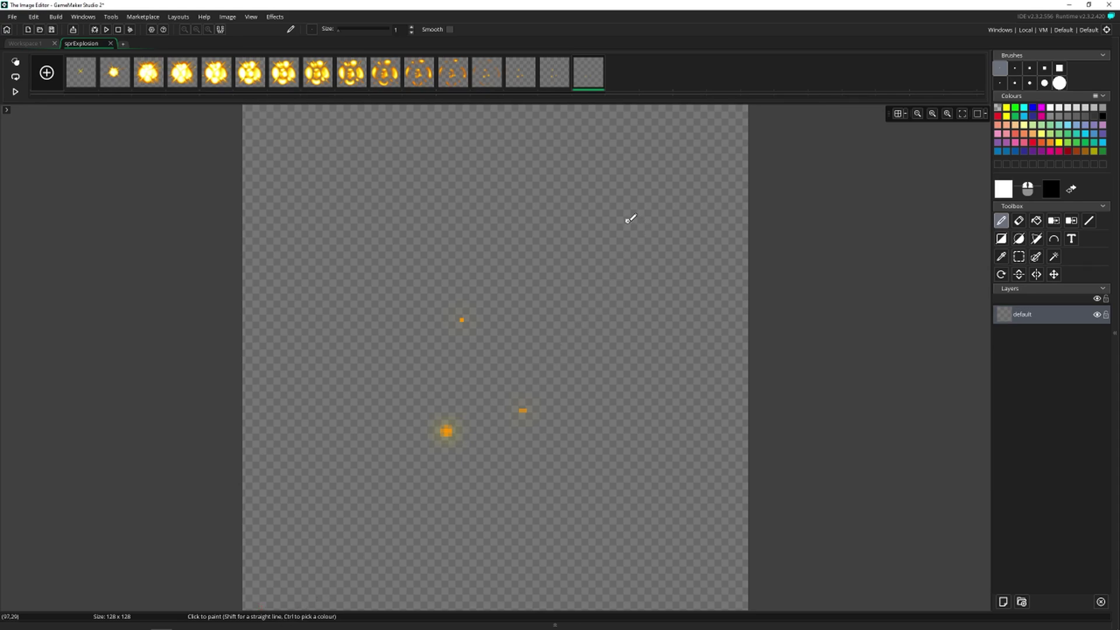
Paint and undo a white test line, then choose the large round brush preset
{"action": "left_click_drag", "start_coordinate": [629, 220], "coordinate": [628, 443]}
{"action": "key", "text": "ctrl+z"}
{"action": "left_click", "coordinate": [1059, 84]}
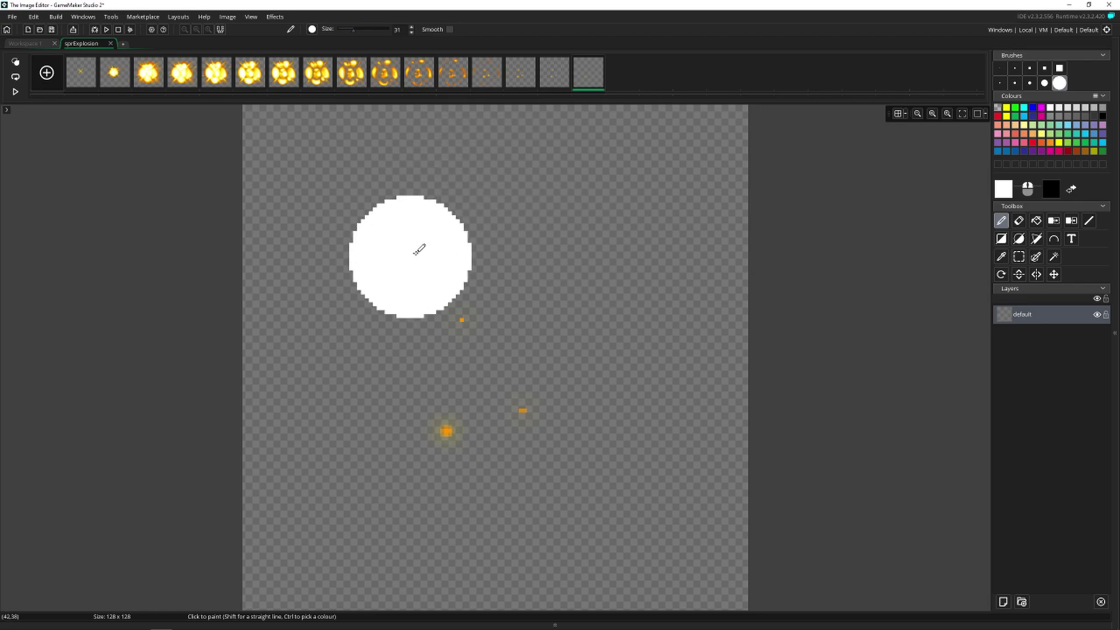
Raise the brush size to 100, test it with a broad white stroke, and undo it
{"action": "left_click_drag", "start_coordinate": [355, 30], "coordinate": [390, 29]}
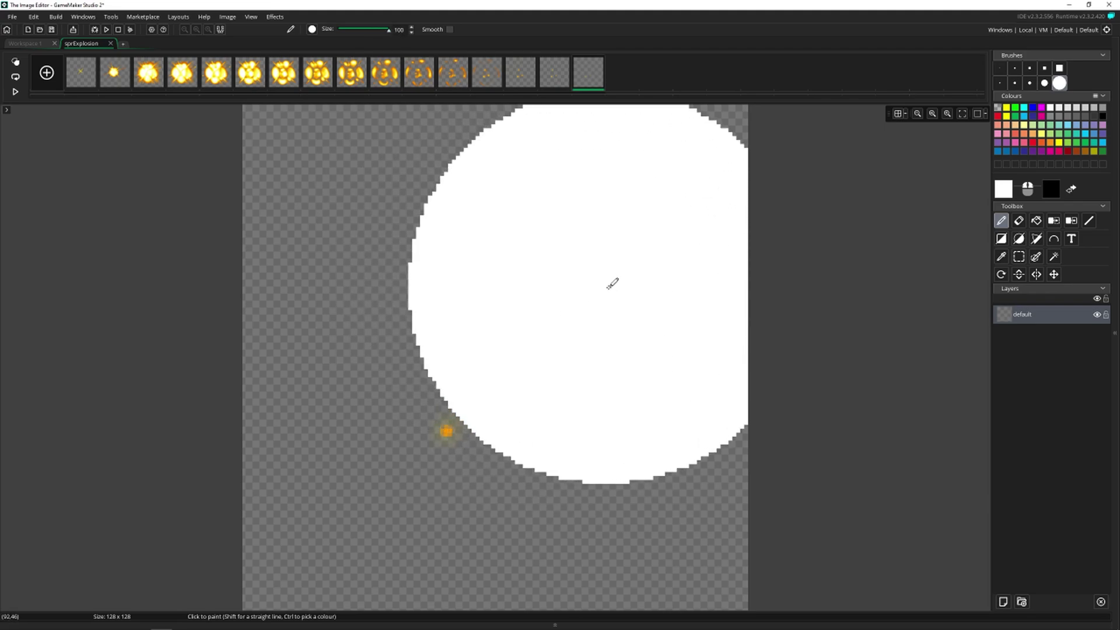
{"action": "mouse_move", "coordinate": [611, 282]}
{"action": "left_mouse_down"}
{"action": "mouse_move", "coordinate": [569, 275]}
{"action": "mouse_move", "coordinate": [412, 293]}
{"action": "mouse_move", "coordinate": [345, 424]}
{"action": "mouse_move", "coordinate": [616, 472]}
{"action": "mouse_move", "coordinate": [576, 410]}
{"action": "left_mouse_up"}
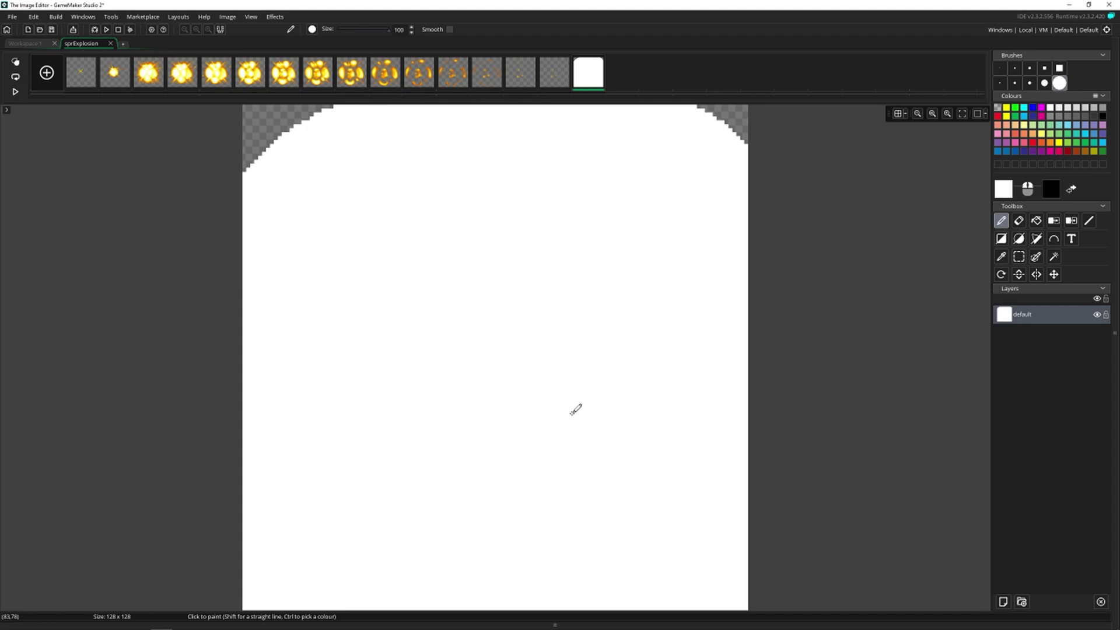
{"action": "key", "text": "ctrl+z"}
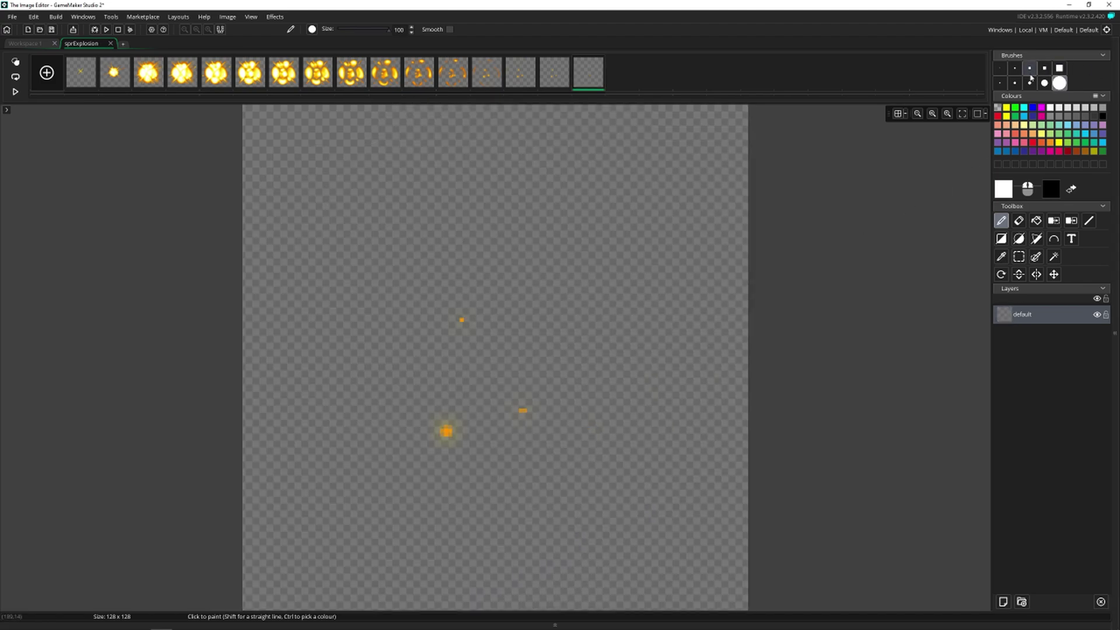
Capture frame 2's explosion as a custom brush and show a new empty last frame
{"action": "left_click", "coordinate": [110, 75]}
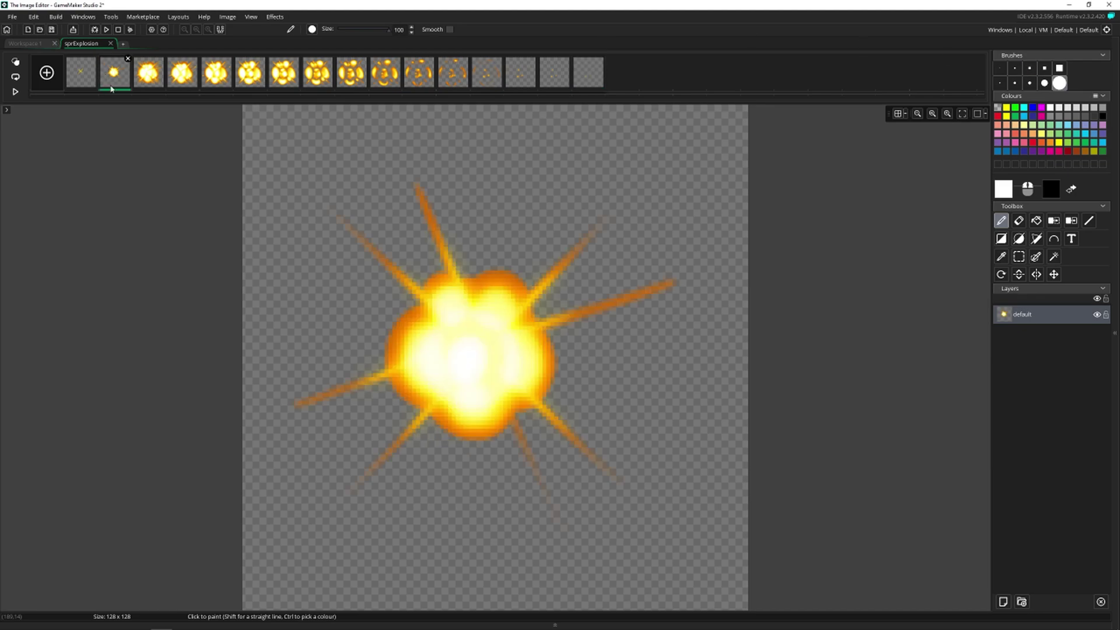
{"action": "key", "text": "s"}
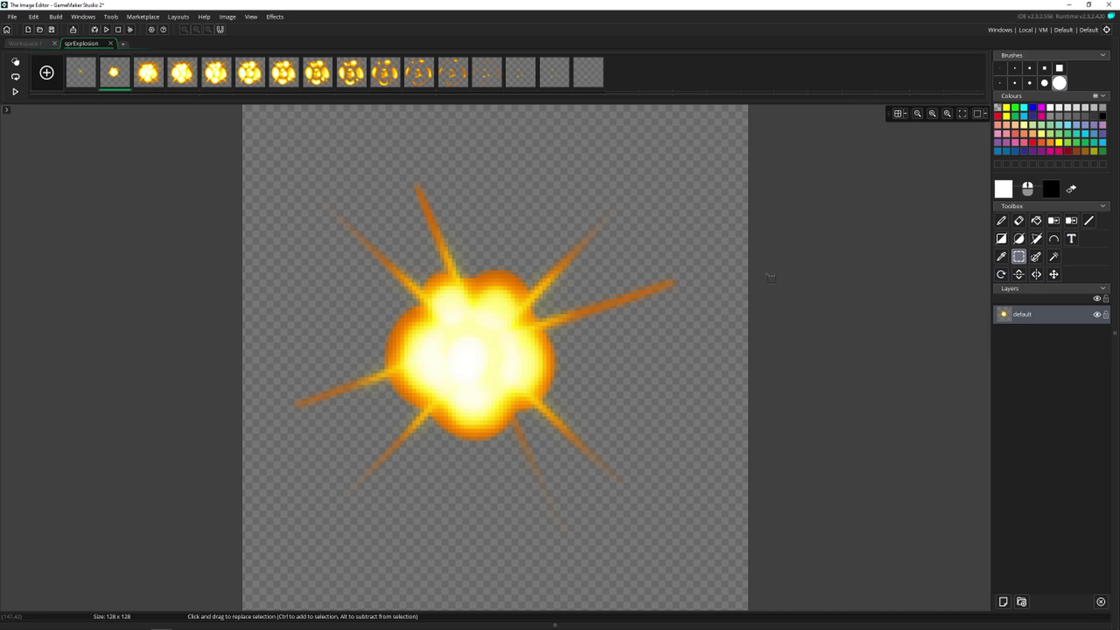
{"action": "left_click_drag", "start_coordinate": [689, 153], "coordinate": [265, 544]}
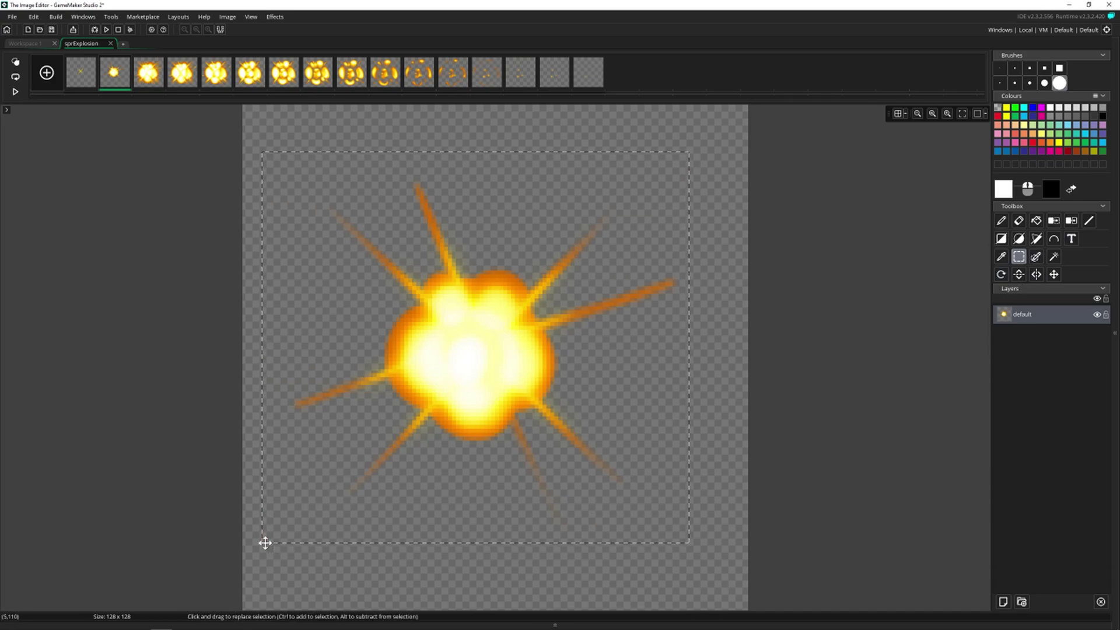
{"action": "key", "text": "ctrl+b"}
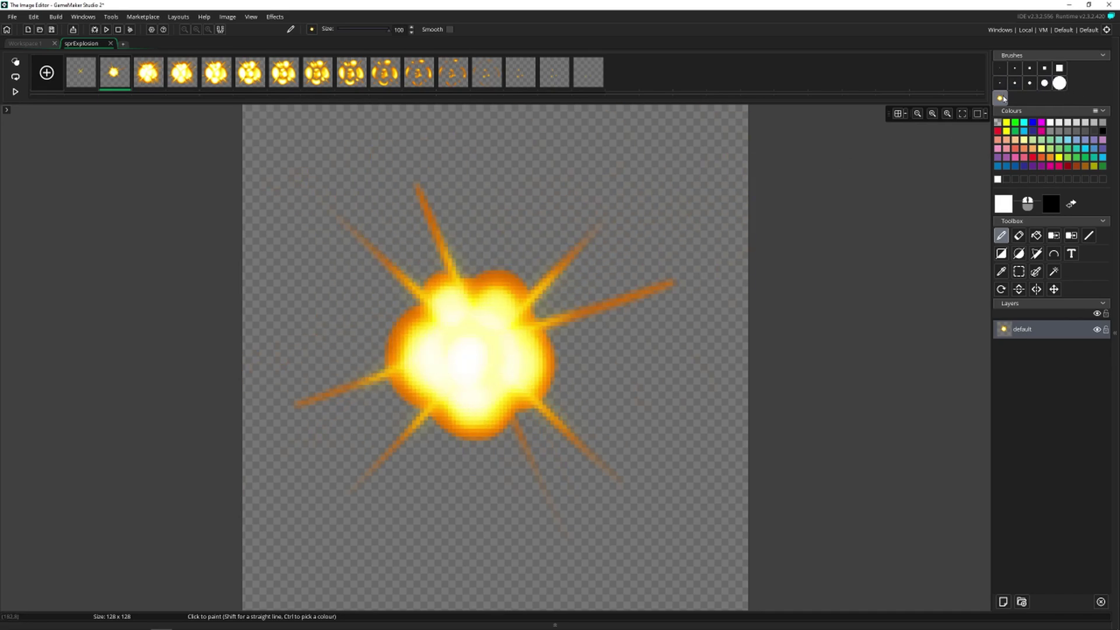
{"action": "left_click", "coordinate": [61, 72]}
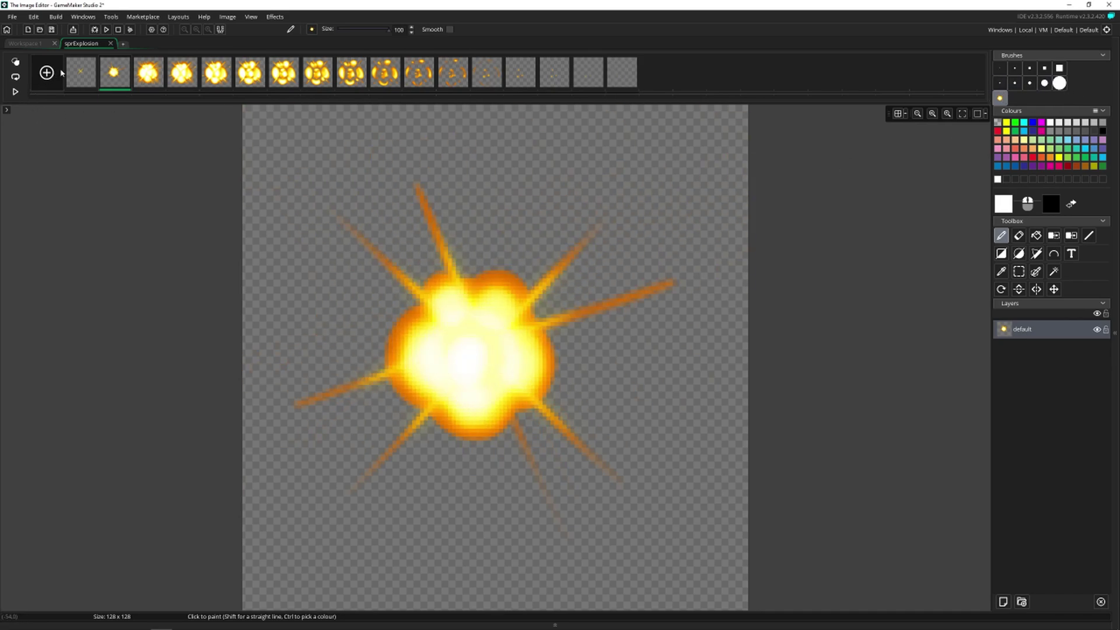
{"action": "left_click", "coordinate": [622, 72]}
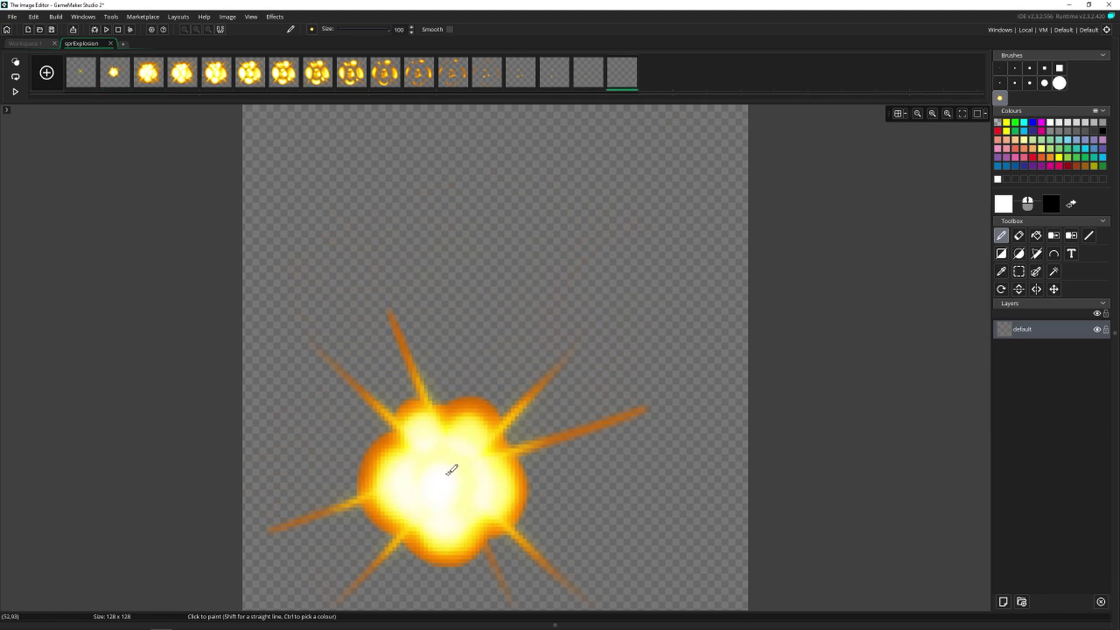
Drag the explosion brush across the new frame, leaving two overlapping smeared stamps
{"action": "left_click_drag", "start_coordinate": [452, 470], "coordinate": [404, 343]}
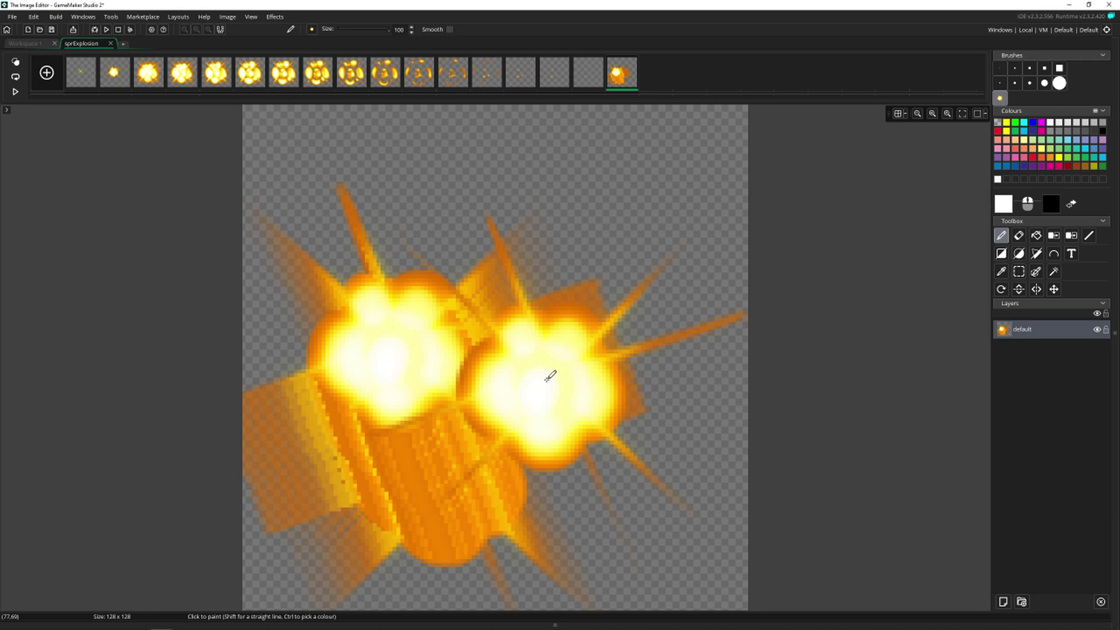
Delete the painted last frame and show frame 8's full burst
{"action": "key", "text": "Delete"}
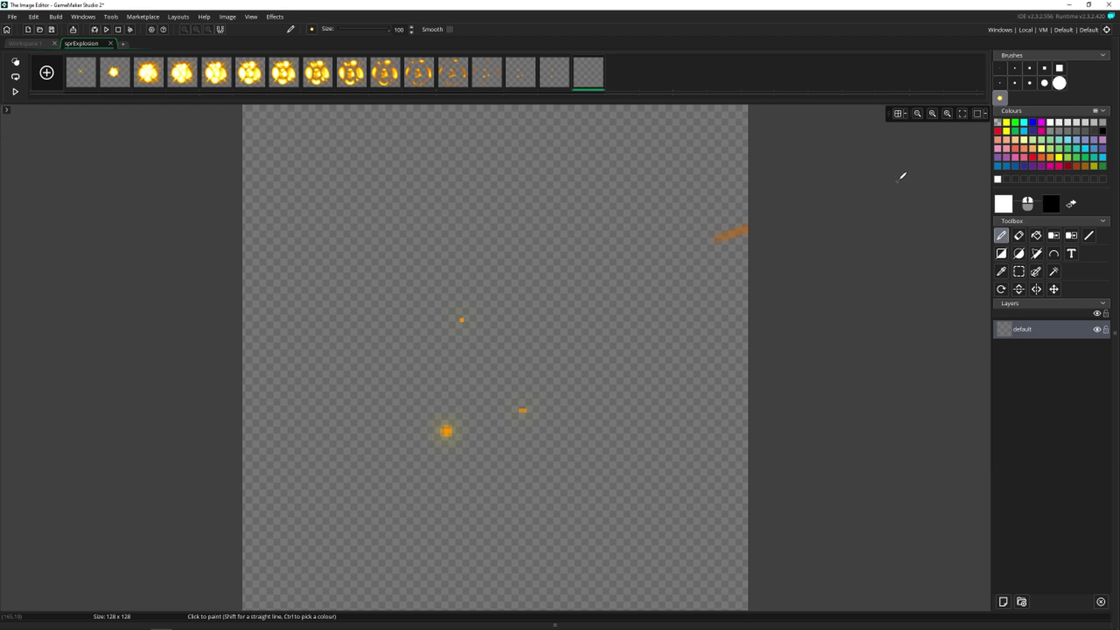
{"action": "left_click", "coordinate": [315, 73]}
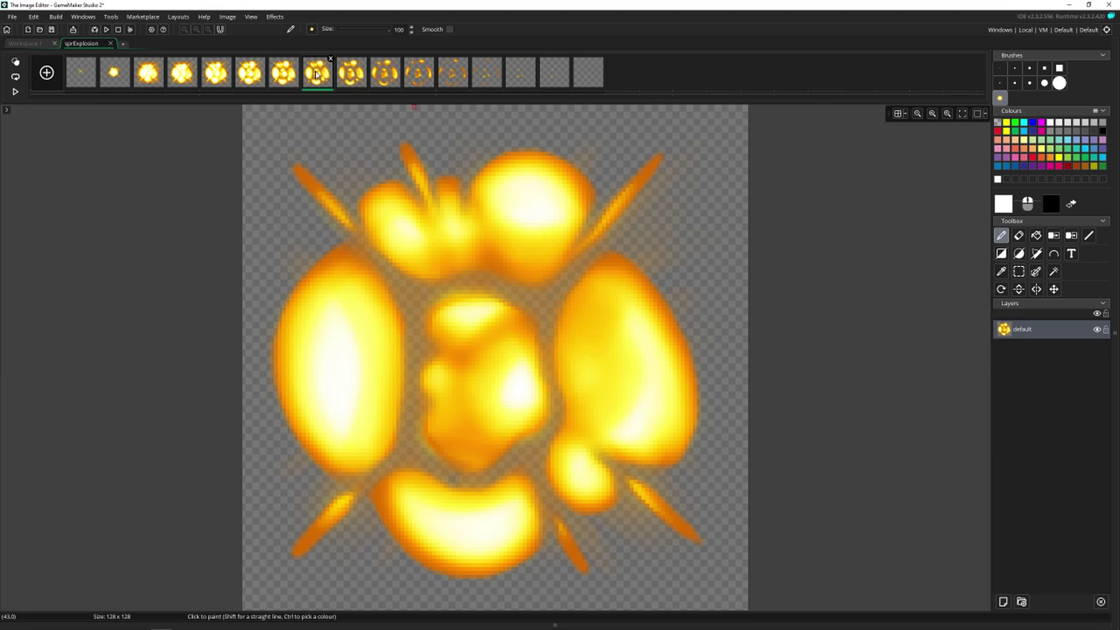
Change the yellow palette swatch to bright green 15FF00 using the hue field
{"action": "double_click", "coordinate": [1008, 125]}
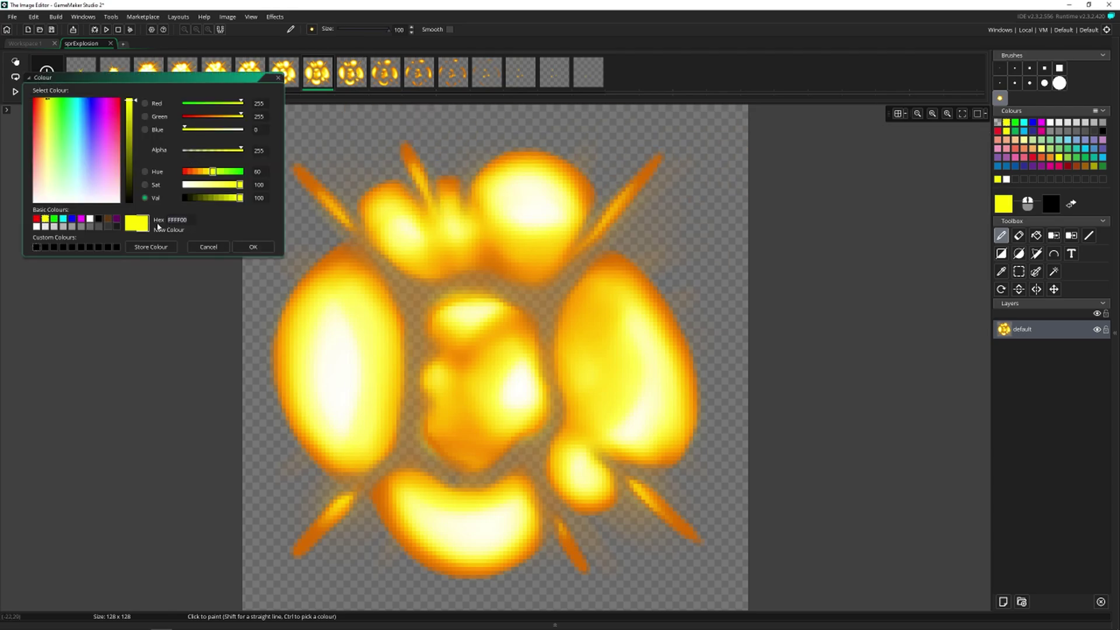
{"action": "left_click", "coordinate": [158, 105]}
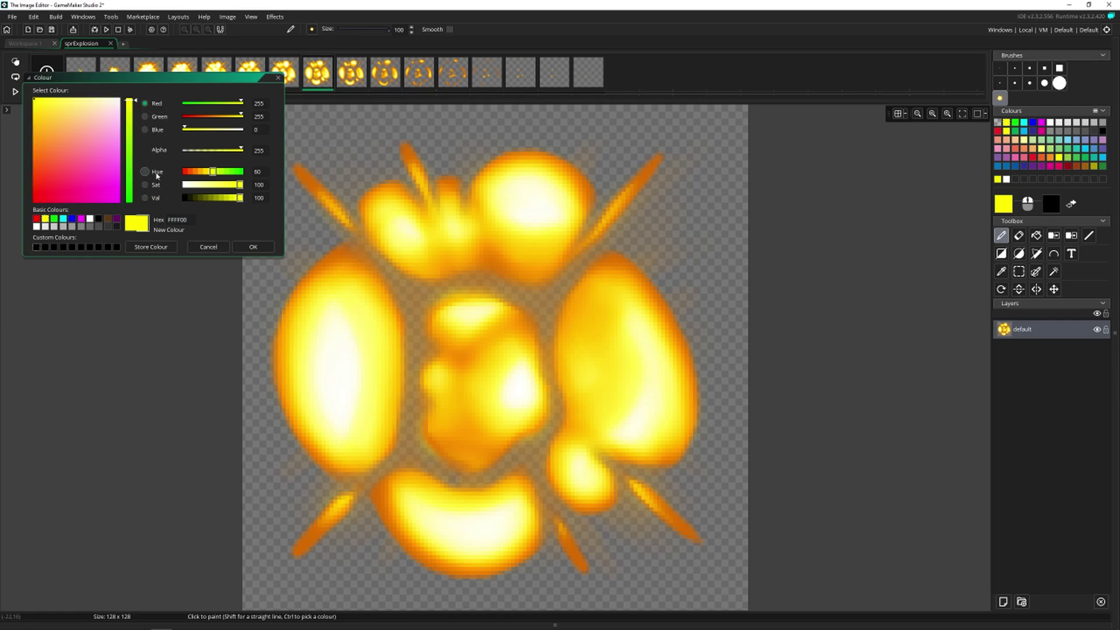
{"action": "left_click", "coordinate": [145, 171]}
{"action": "left_click", "coordinate": [81, 132]}
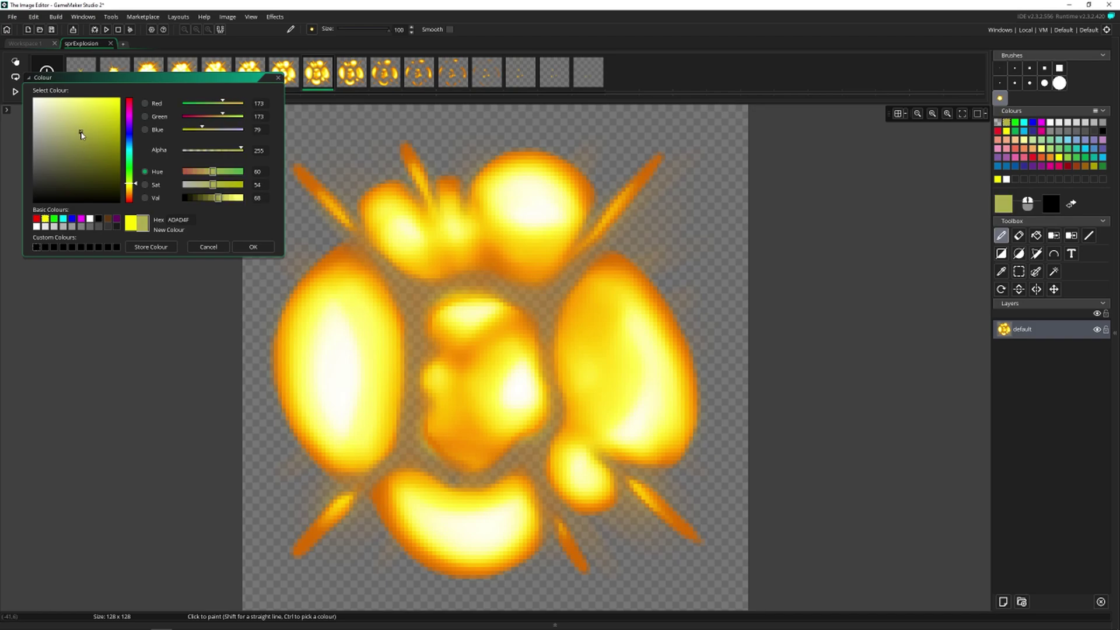
{"action": "left_click_drag", "start_coordinate": [130, 184], "coordinate": [146, 91]}
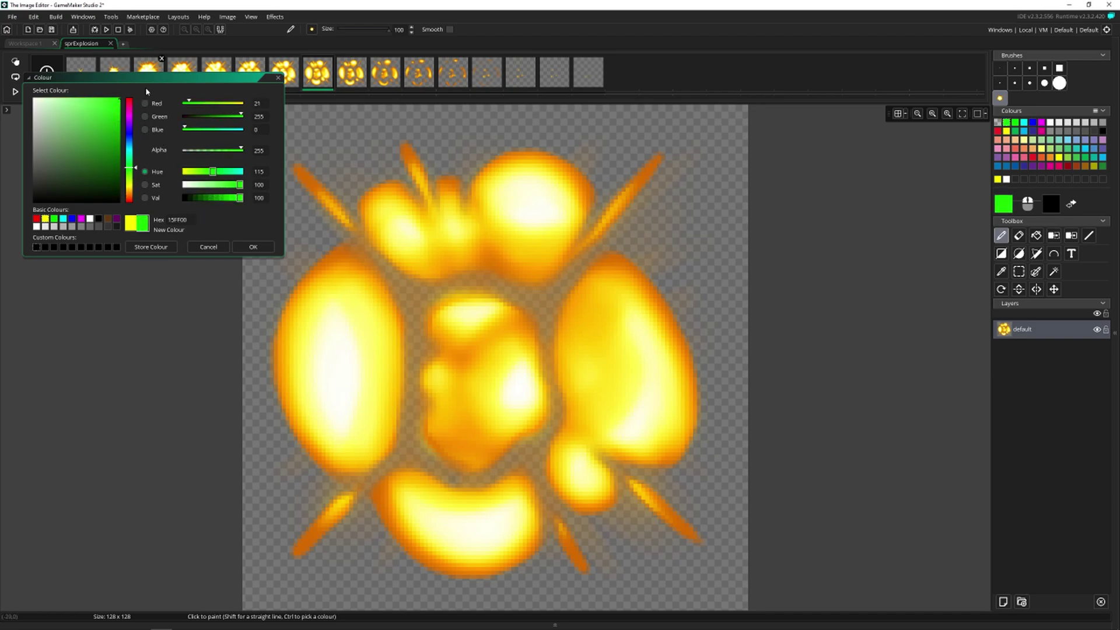
{"action": "left_click", "coordinate": [252, 247]}
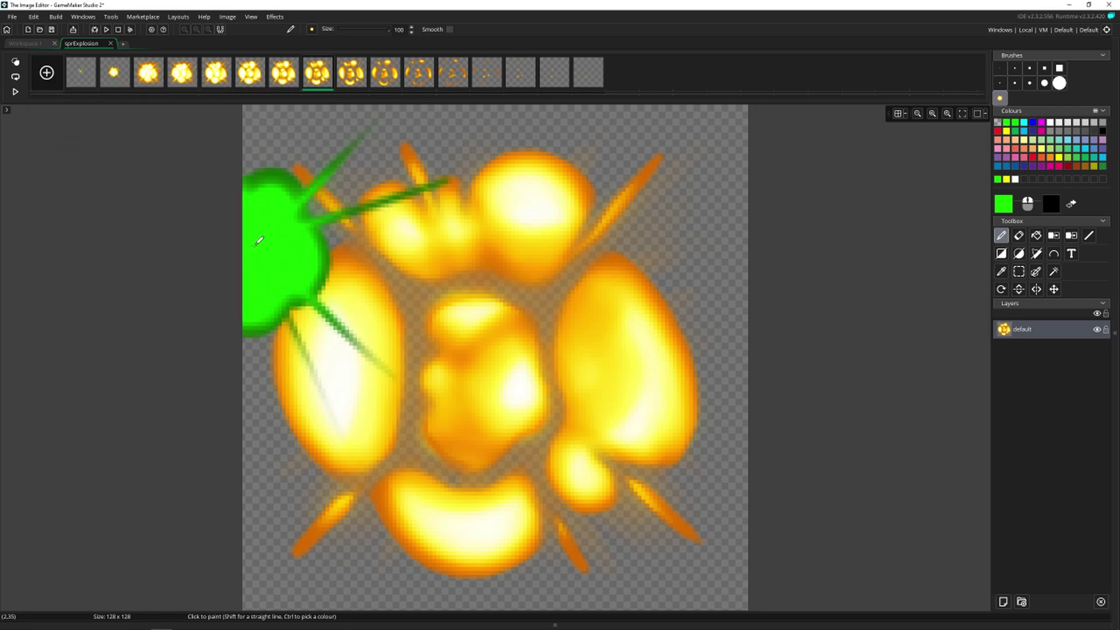
Set another swatch to pure green 00FF00, then paint light strokes on frame 8's left side
{"action": "double_click", "coordinate": [1009, 125]}
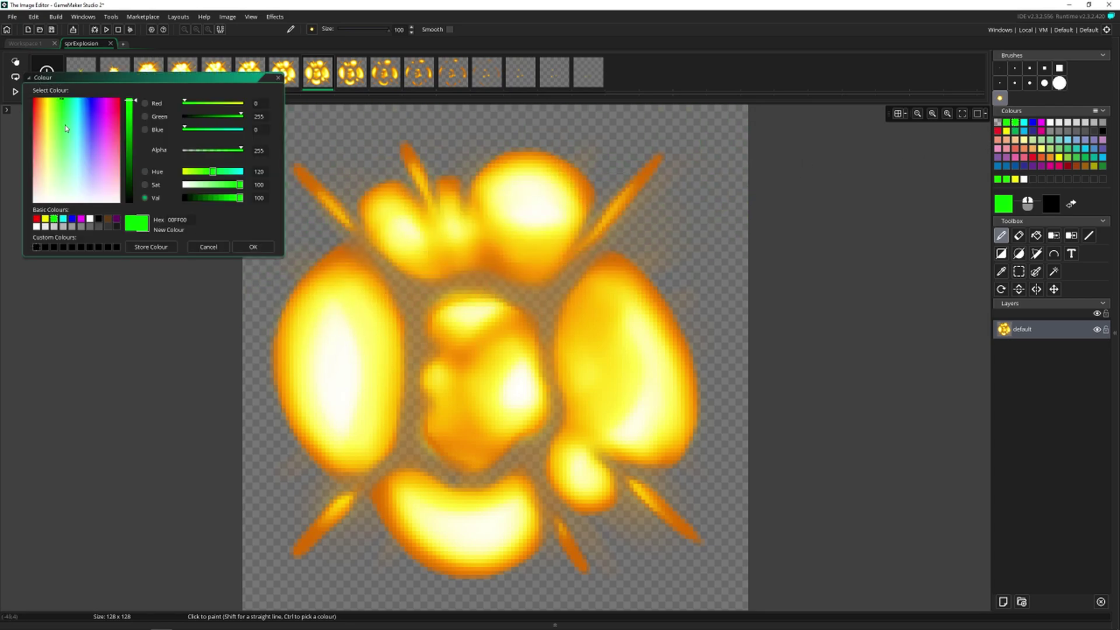
{"action": "left_click", "coordinate": [114, 190]}
{"action": "left_click", "coordinate": [252, 247]}
{"action": "mouse_move", "coordinate": [350, 379]}
{"action": "left_mouse_down"}
{"action": "mouse_move", "coordinate": [233, 233]}
{"action": "mouse_move", "coordinate": [210, 241]}
{"action": "left_mouse_up"}
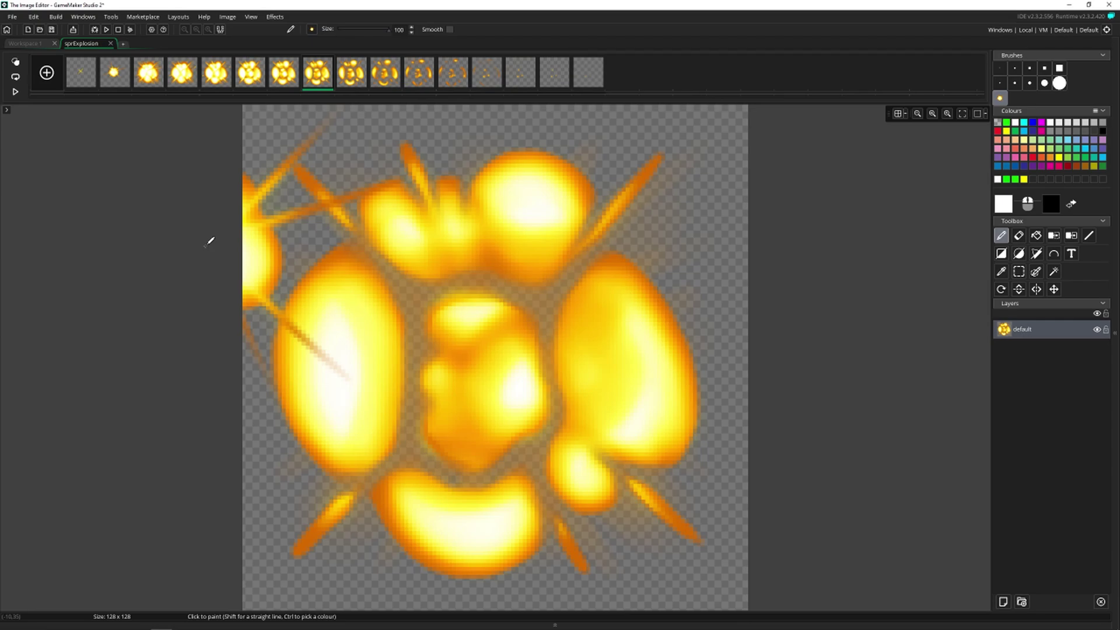
Undo the left-side strokes and dismiss the palette options menu unchanged
{"action": "key", "text": "ctrl+z"}
{"action": "key", "text": "ctrl+z"}
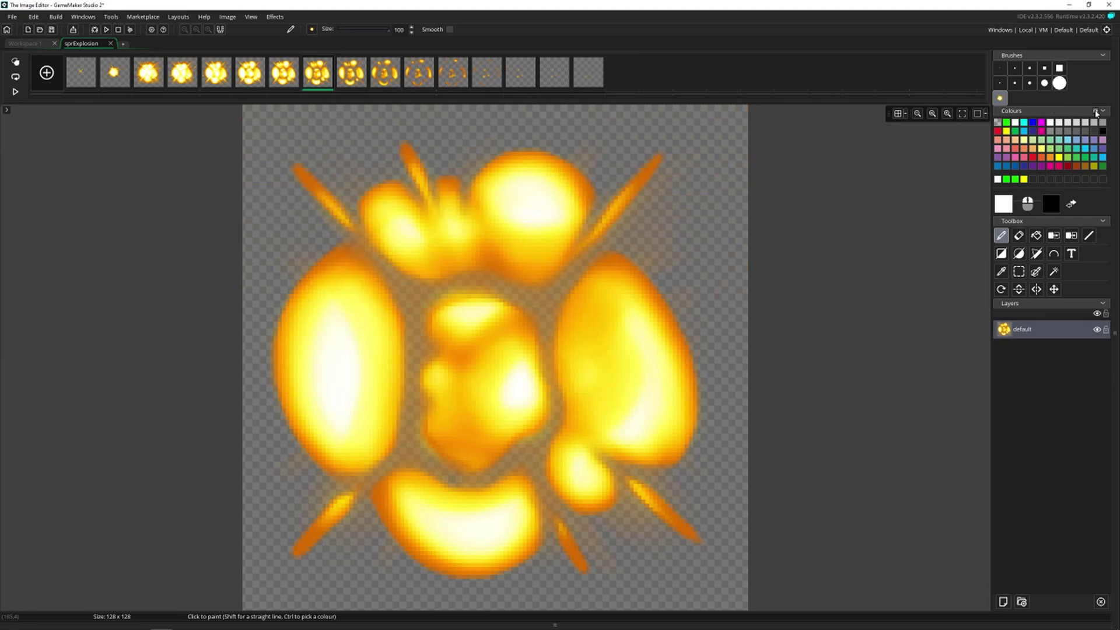
{"action": "left_click", "coordinate": [1097, 112]}
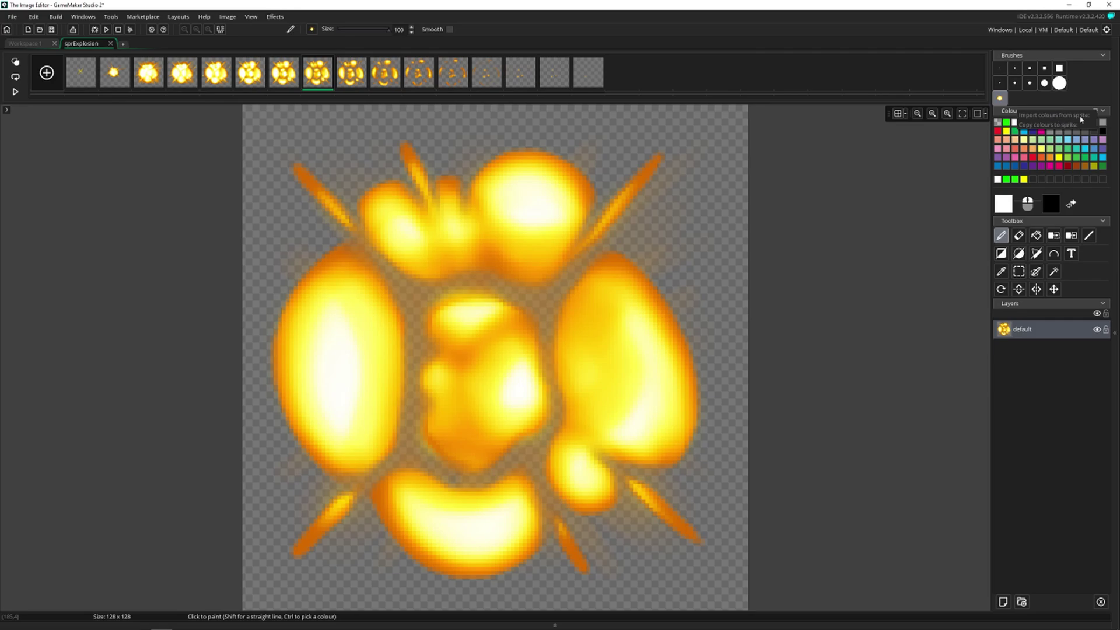
{"action": "left_click", "coordinate": [1082, 118]}
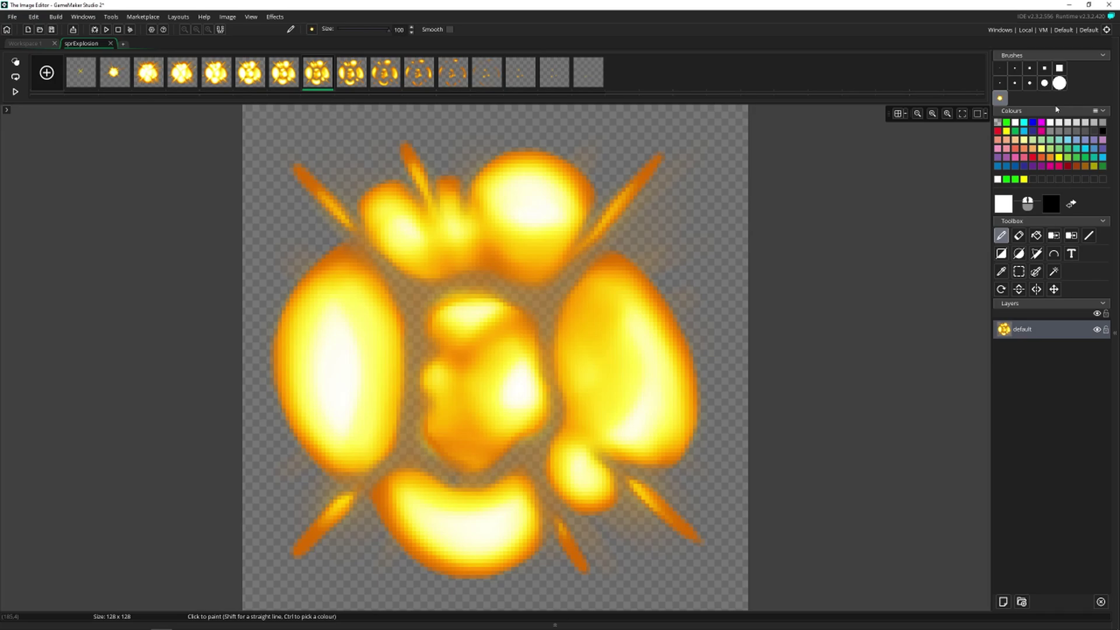
Make green the main drawing colour and yellow the secondary colour
{"action": "left_click", "coordinate": [1006, 180]}
{"action": "right_click", "coordinate": [1024, 179]}
{"action": "left_click", "coordinate": [491, 210]}
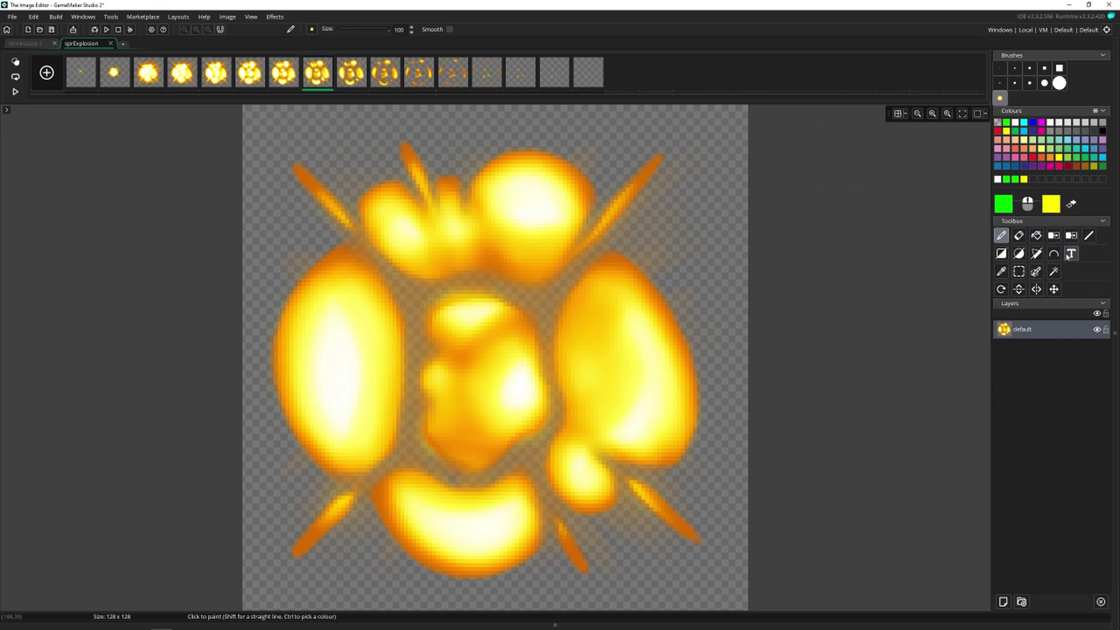
Draw a short green stroke with the 1-pixel brush, then undo it
{"action": "left_click", "coordinate": [1002, 69]}
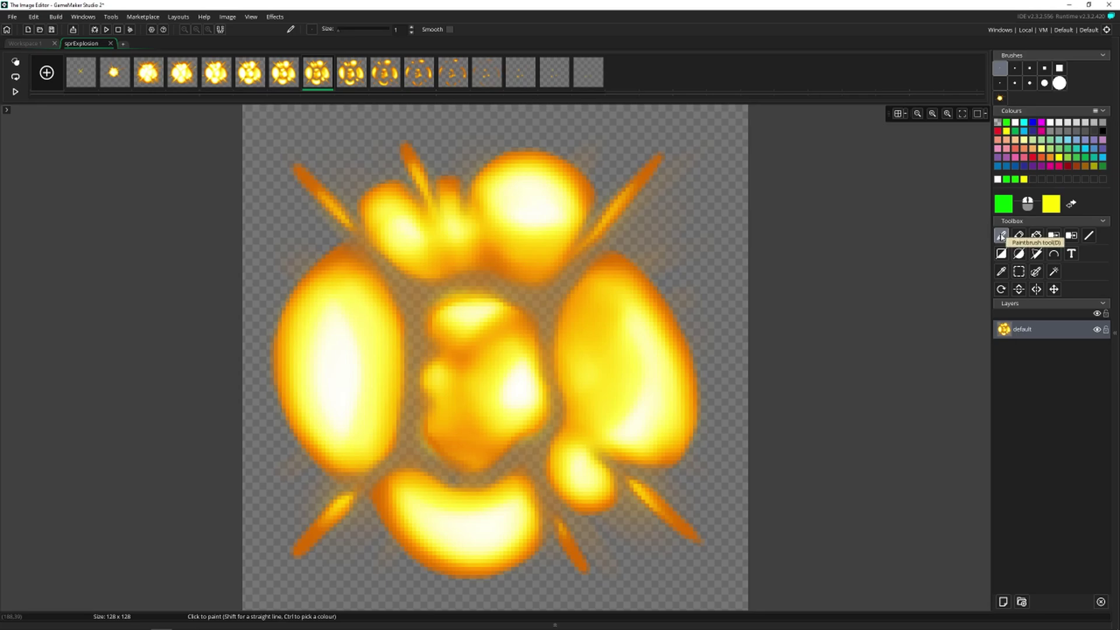
{"action": "mouse_move", "coordinate": [710, 198]}
{"action": "left_mouse_down"}
{"action": "mouse_move", "coordinate": [652, 201]}
{"action": "mouse_move", "coordinate": [639, 239]}
{"action": "mouse_move", "coordinate": [680, 256]}
{"action": "mouse_move", "coordinate": [701, 230]}
{"action": "mouse_move", "coordinate": [671, 213]}
{"action": "mouse_move", "coordinate": [716, 213]}
{"action": "left_mouse_up"}
{"action": "key", "text": "ctrl+z"}
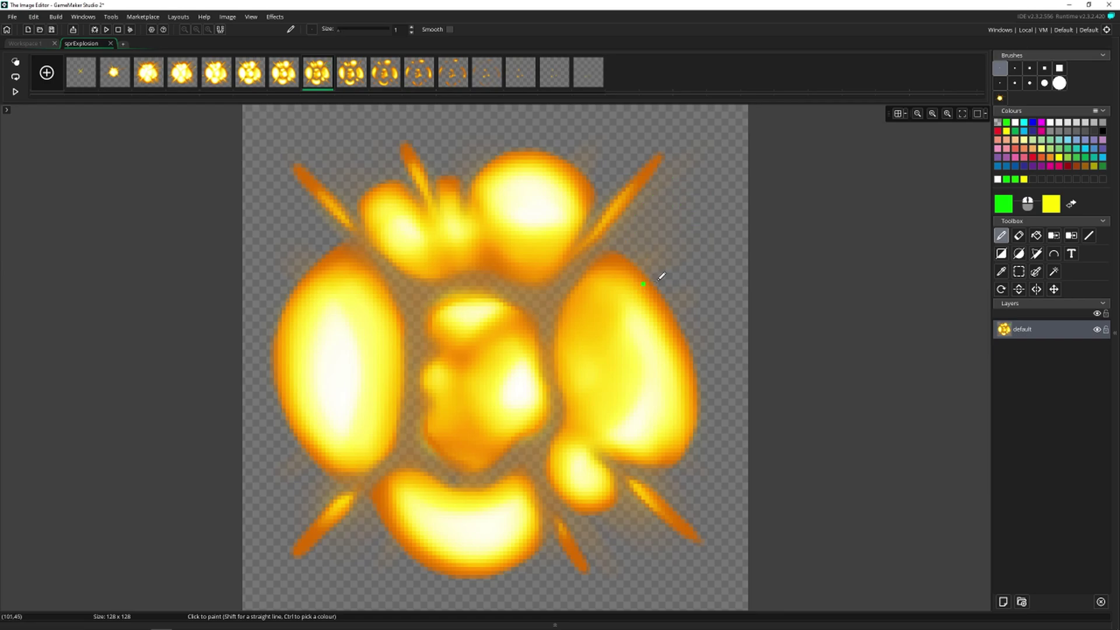
Erase parts of frame 8, including with a size-31 eraser, undo it, and choose Fill
{"action": "left_click", "coordinate": [1021, 236]}
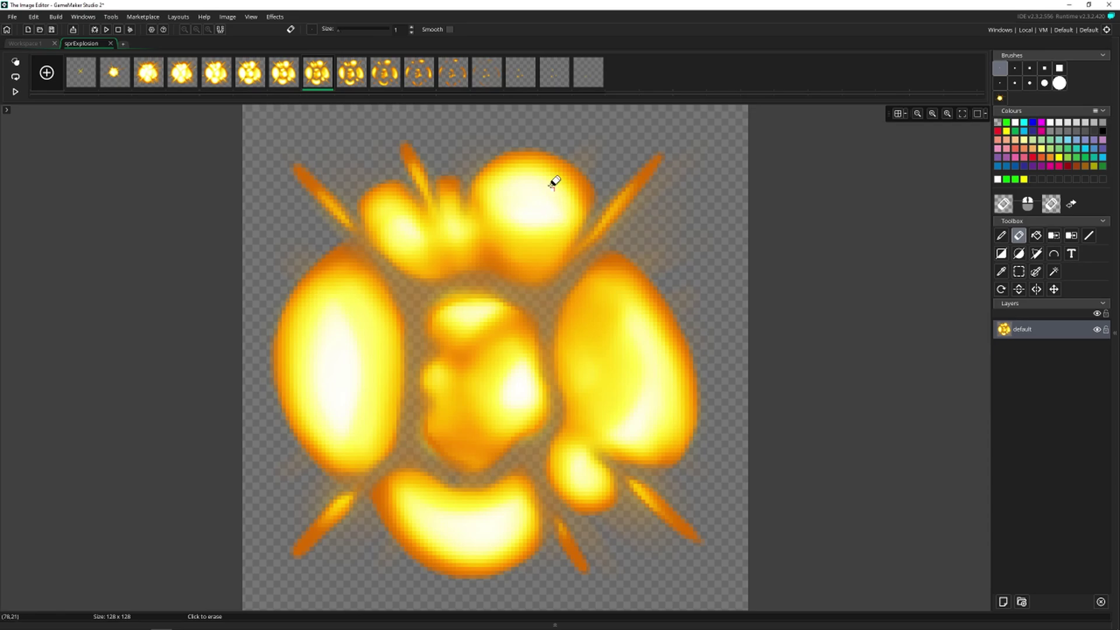
{"action": "mouse_move", "coordinate": [548, 177]}
{"action": "left_mouse_down"}
{"action": "mouse_move", "coordinate": [520, 237]}
{"action": "mouse_move", "coordinate": [545, 213]}
{"action": "mouse_move", "coordinate": [536, 238]}
{"action": "mouse_move", "coordinate": [555, 240]}
{"action": "mouse_move", "coordinate": [568, 210]}
{"action": "mouse_move", "coordinate": [533, 214]}
{"action": "mouse_move", "coordinate": [564, 238]}
{"action": "mouse_move", "coordinate": [551, 196]}
{"action": "mouse_move", "coordinate": [558, 227]}
{"action": "mouse_move", "coordinate": [540, 205]}
{"action": "left_mouse_up"}
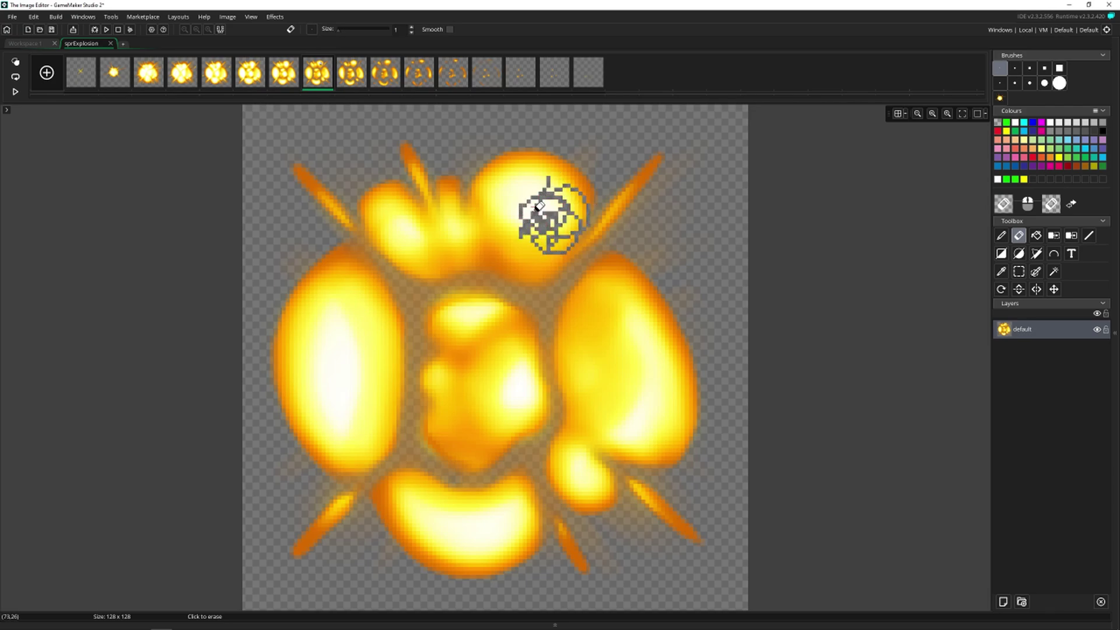
{"action": "left_click", "coordinate": [1059, 83]}
{"action": "mouse_move", "coordinate": [591, 165]}
{"action": "left_mouse_down"}
{"action": "mouse_move", "coordinate": [613, 187]}
{"action": "mouse_move", "coordinate": [515, 175]}
{"action": "mouse_move", "coordinate": [671, 245]}
{"action": "mouse_move", "coordinate": [343, 476]}
{"action": "mouse_move", "coordinate": [637, 573]}
{"action": "mouse_move", "coordinate": [688, 358]}
{"action": "mouse_move", "coordinate": [438, 333]}
{"action": "mouse_move", "coordinate": [455, 339]}
{"action": "left_mouse_up"}
{"action": "key", "text": "ctrl+z"}
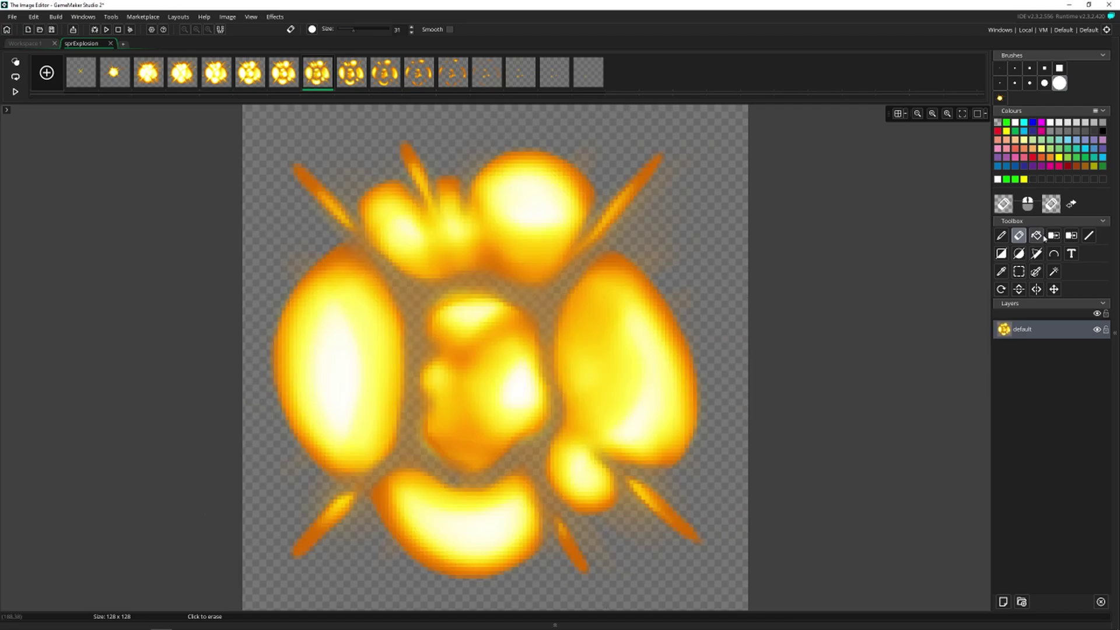
{"action": "left_click", "coordinate": [1036, 236]}
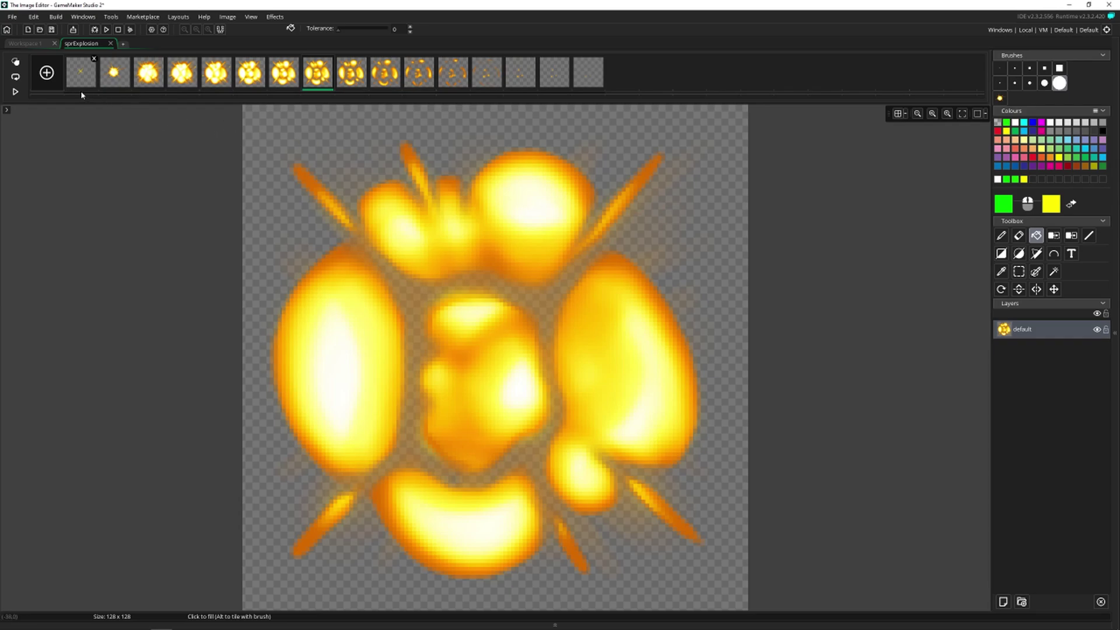
Add a blank last frame and draw a green square outline with a 1-pixel pencil
{"action": "left_click", "coordinate": [52, 75]}
{"action": "left_click", "coordinate": [635, 76]}
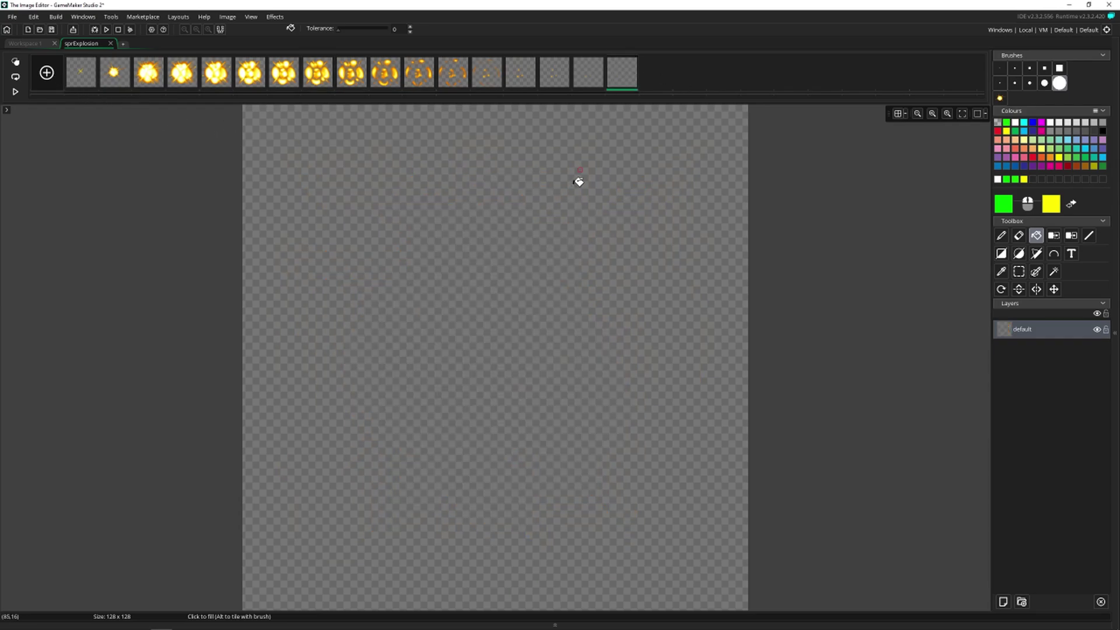
{"action": "key", "text": "d"}
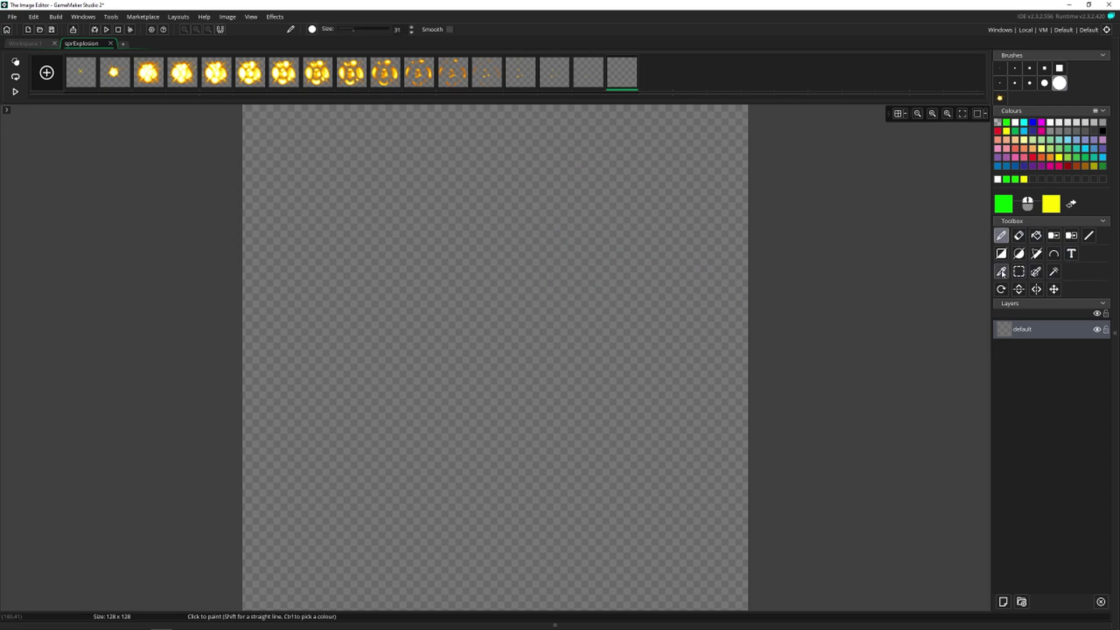
{"action": "left_click", "coordinate": [1000, 68]}
{"action": "mouse_move", "coordinate": [390, 208]}
{"action": "left_mouse_down"}
{"action": "mouse_move", "coordinate": [387, 450]}
{"action": "mouse_move", "coordinate": [628, 454]}
{"action": "mouse_move", "coordinate": [641, 192]}
{"action": "mouse_move", "coordinate": [400, 178]}
{"action": "left_mouse_up"}
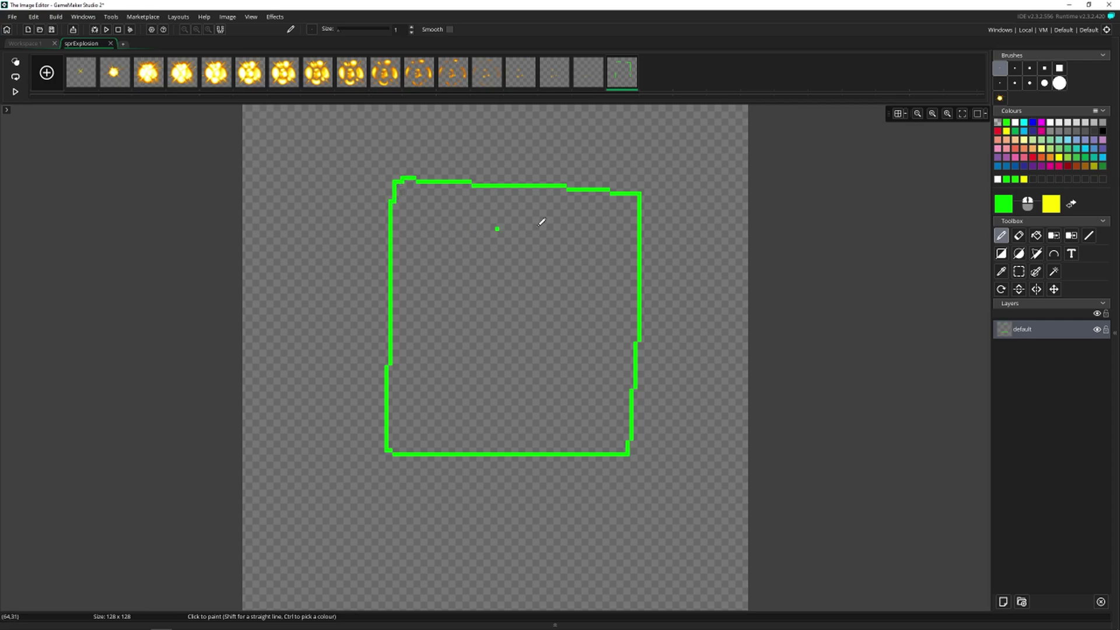
Flood-fill the square's inside yellow and the transparent background dark grey
{"action": "key", "text": "f"}
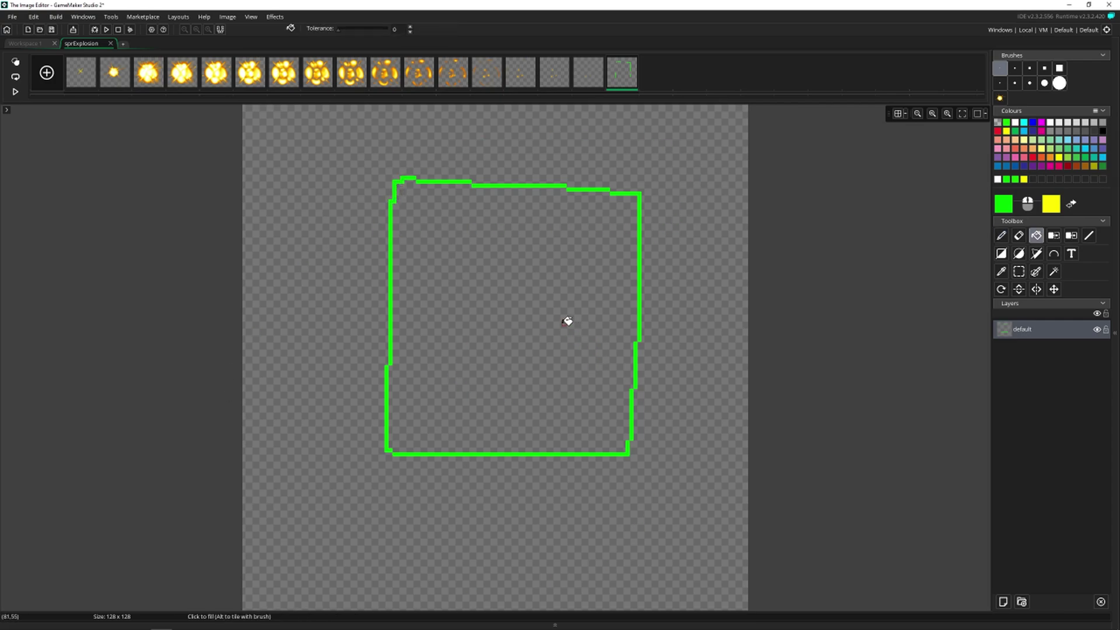
{"action": "left_click", "coordinate": [489, 285]}
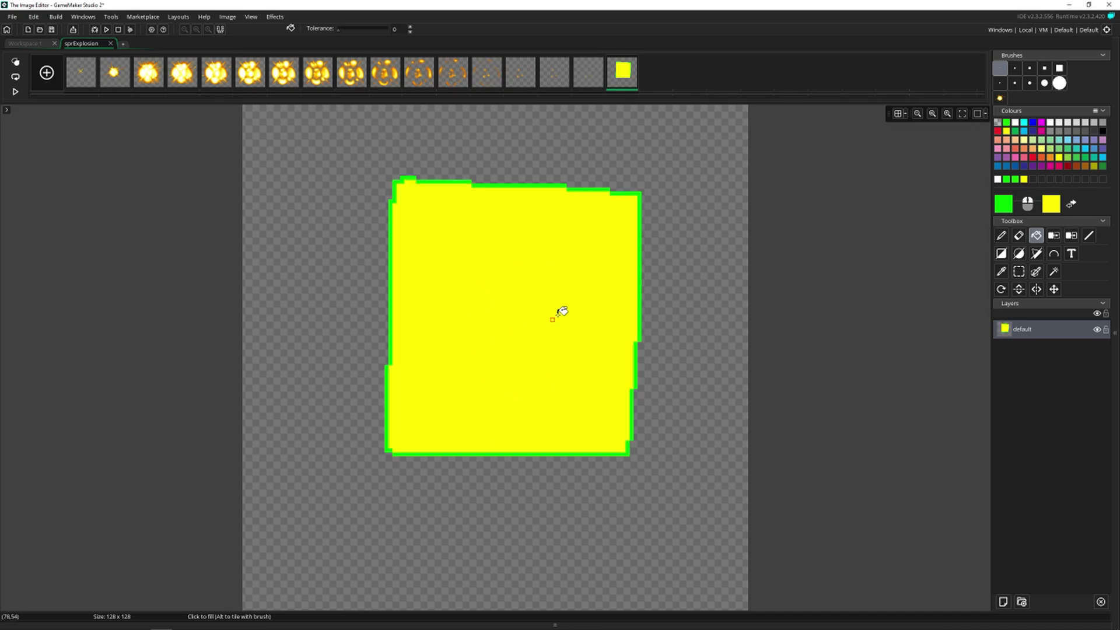
{"action": "left_click", "coordinate": [1095, 132]}
{"action": "left_click", "coordinate": [678, 164]}
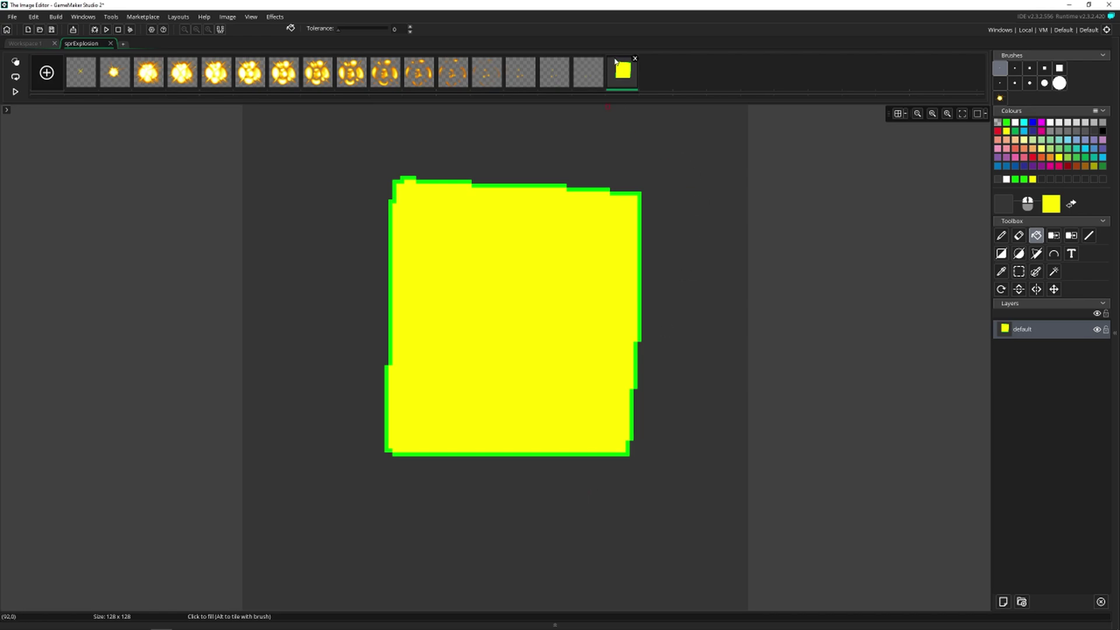
Delete the test frame, then trial yellow fills on frame 13's gaps and undo the last one
{"action": "left_click", "coordinate": [636, 59]}
{"action": "left_click", "coordinate": [497, 59]}
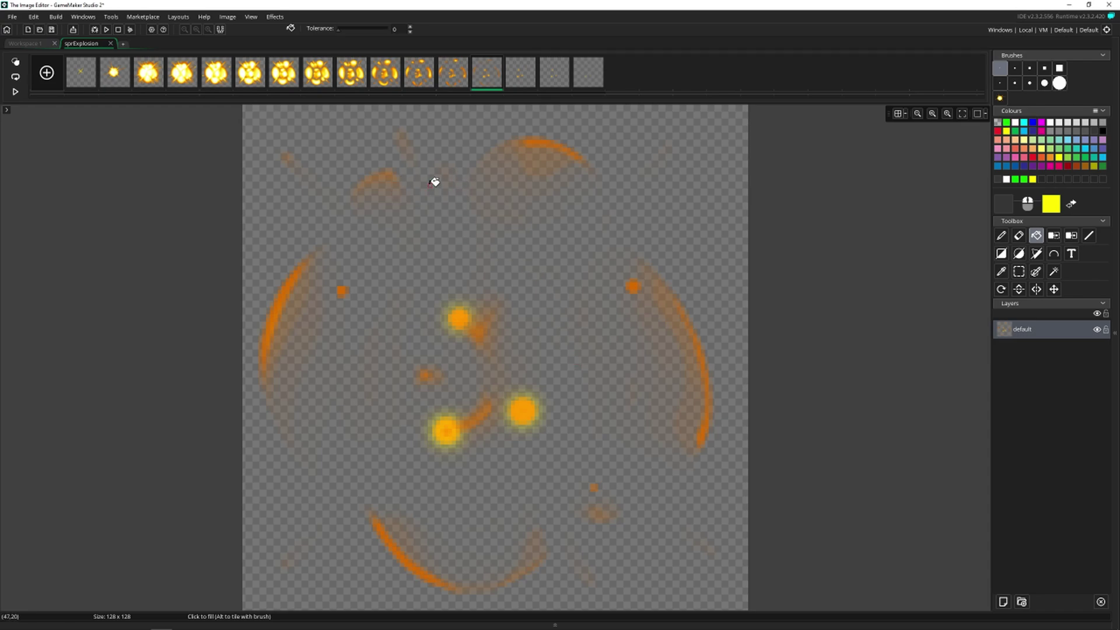
{"action": "left_click", "coordinate": [406, 288]}
{"action": "left_click", "coordinate": [396, 308]}
{"action": "left_click", "coordinate": [379, 344]}
{"action": "key", "text": "ctrl+z"}
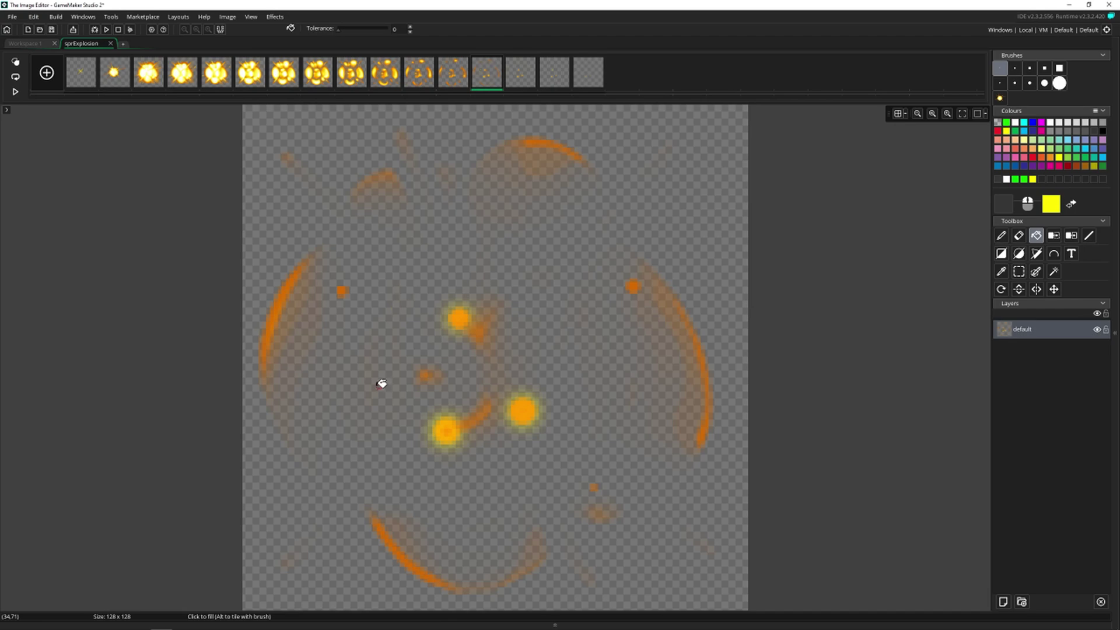
With Colour Remove on frame 8, make the left blob's pale pixels transparent
{"action": "left_click", "coordinate": [1054, 235]}
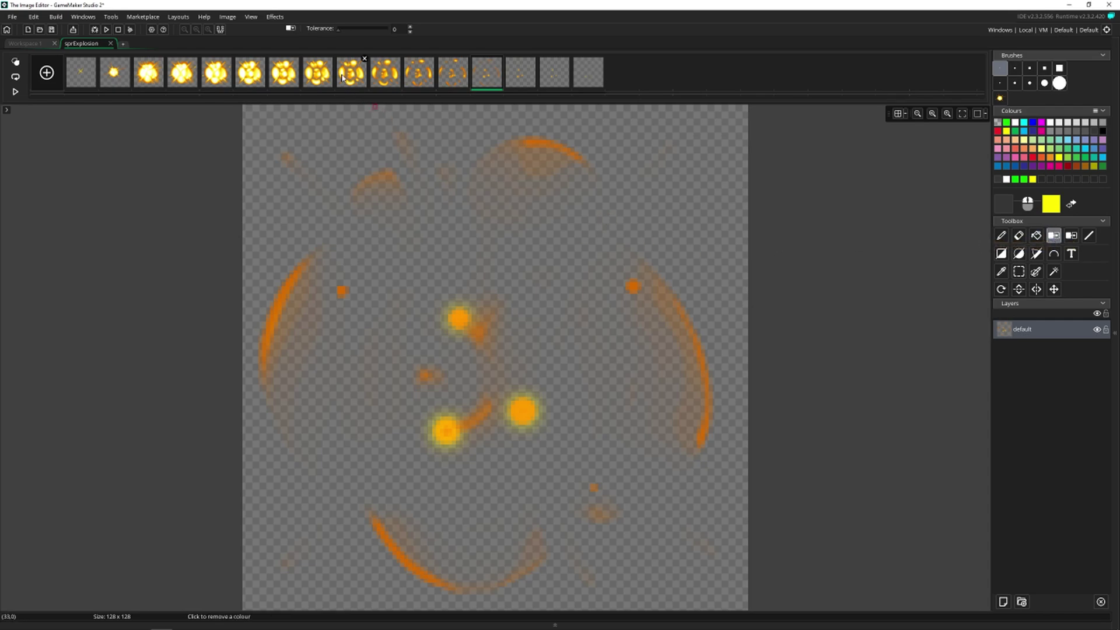
{"action": "left_click", "coordinate": [320, 74]}
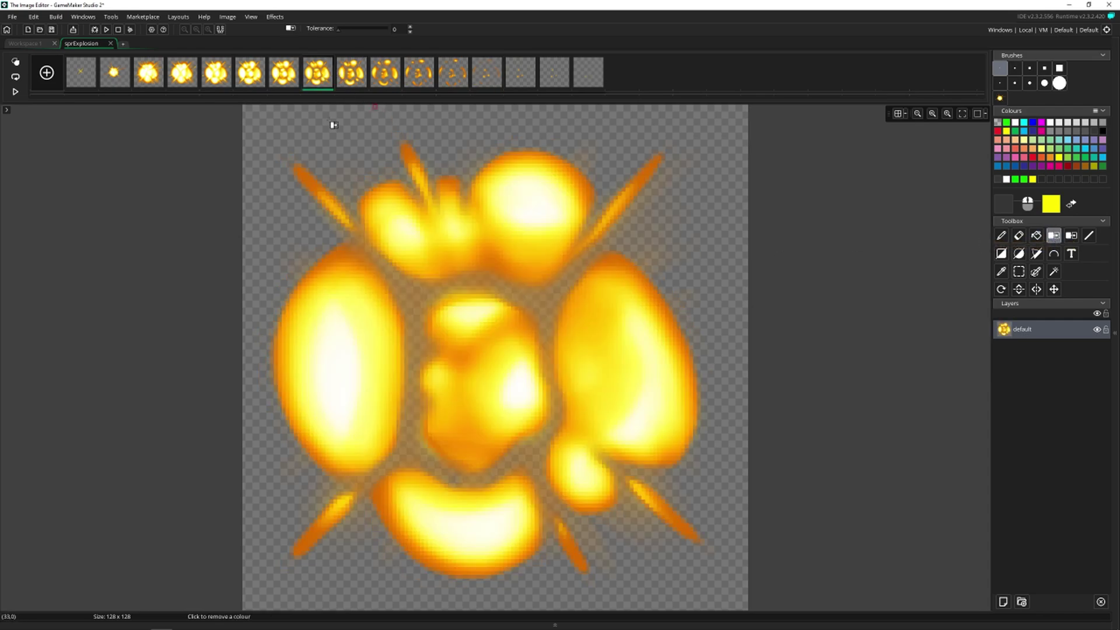
{"action": "left_click", "coordinate": [333, 345]}
{"action": "left_click", "coordinate": [344, 371]}
Undo the colour removal, then trial-swap dark blue into the left blob and undo it
{"action": "key", "text": "ctrl+z"}
{"action": "left_click", "coordinate": [1071, 235]}
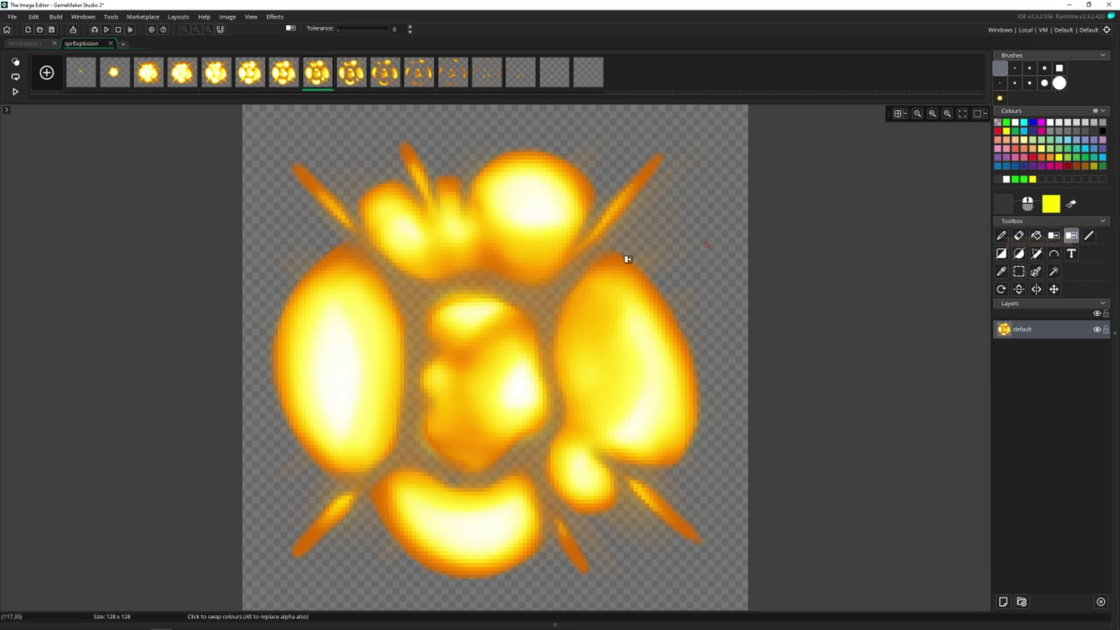
{"action": "left_click", "coordinate": [1016, 167]}
{"action": "mouse_move", "coordinate": [341, 358]}
{"action": "left_mouse_down"}
{"action": "mouse_move", "coordinate": [340, 391]}
{"action": "mouse_move", "coordinate": [345, 347]}
{"action": "mouse_move", "coordinate": [328, 327]}
{"action": "mouse_move", "coordinate": [320, 348]}
{"action": "mouse_move", "coordinate": [331, 455]}
{"action": "left_mouse_up"}
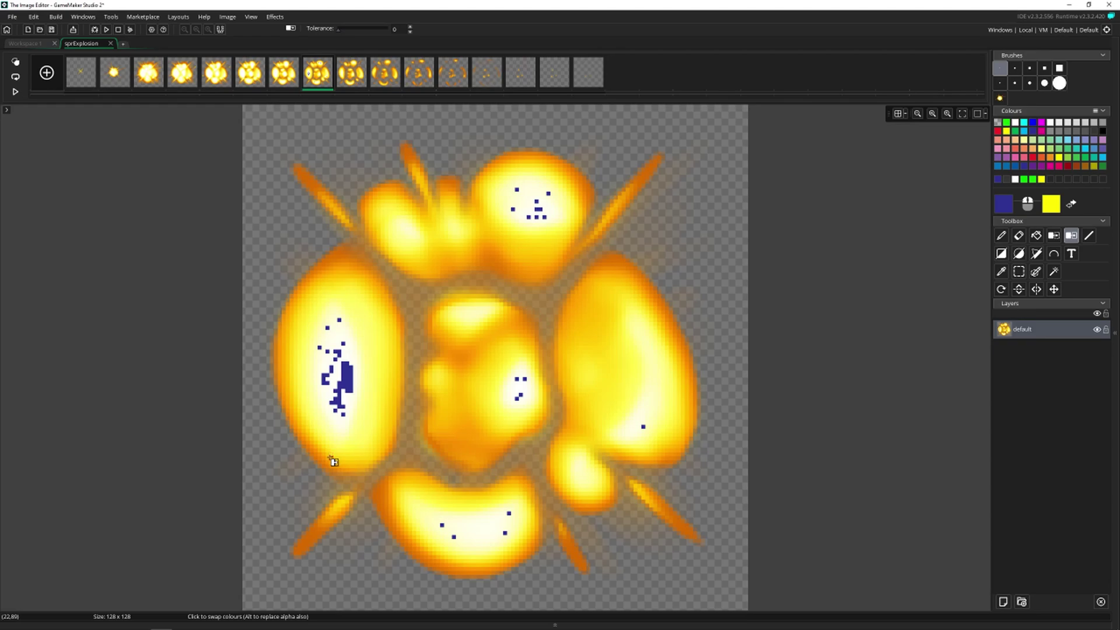
{"action": "key", "text": "ctrl+z"}
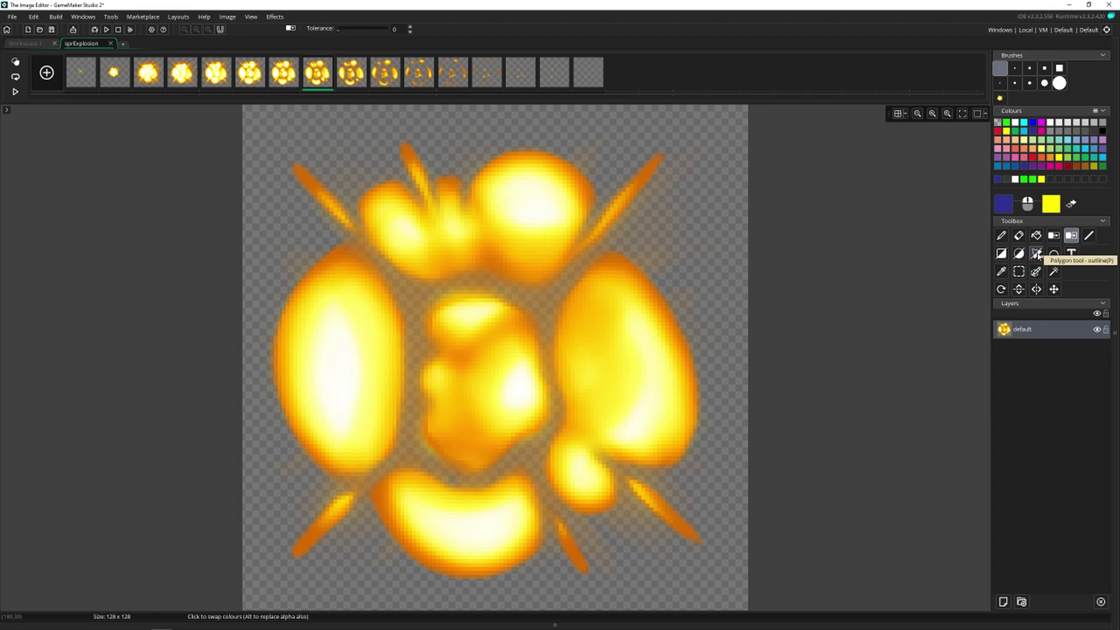
{"action": "left_click", "coordinate": [1090, 237]}
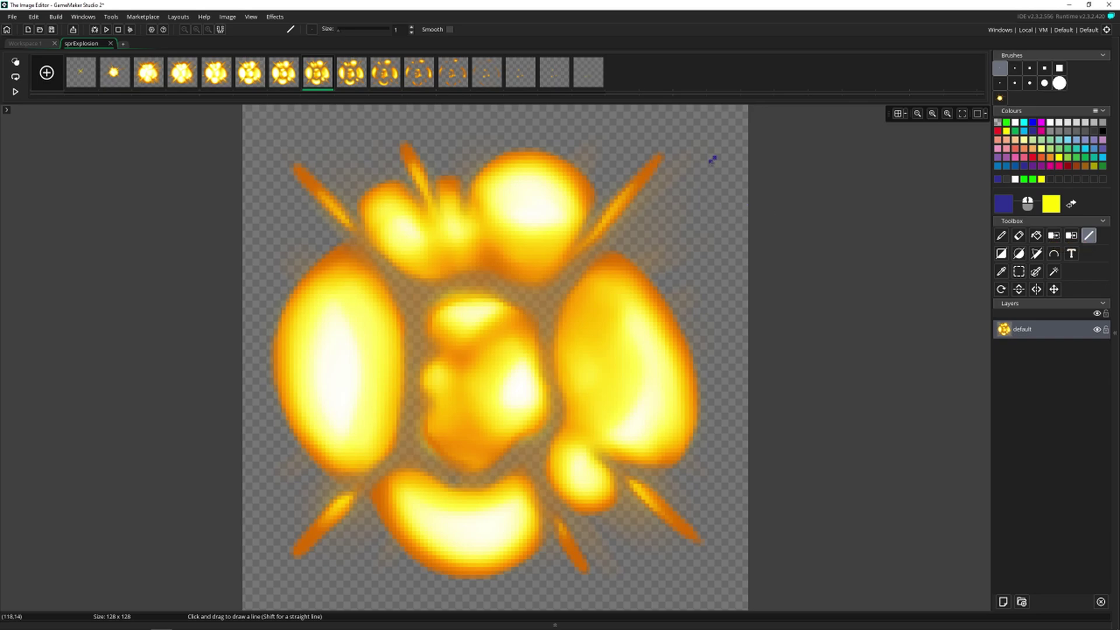
{"action": "left_click_drag", "start_coordinate": [713, 159], "coordinate": [370, 157]}
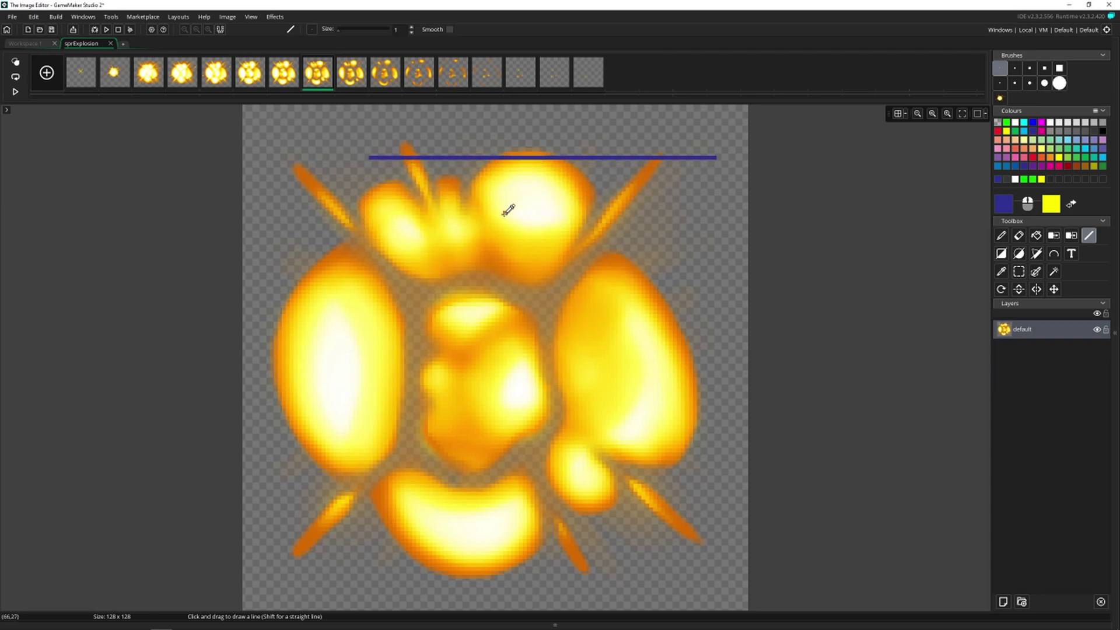
{"action": "key", "text": "ctrl+z"}
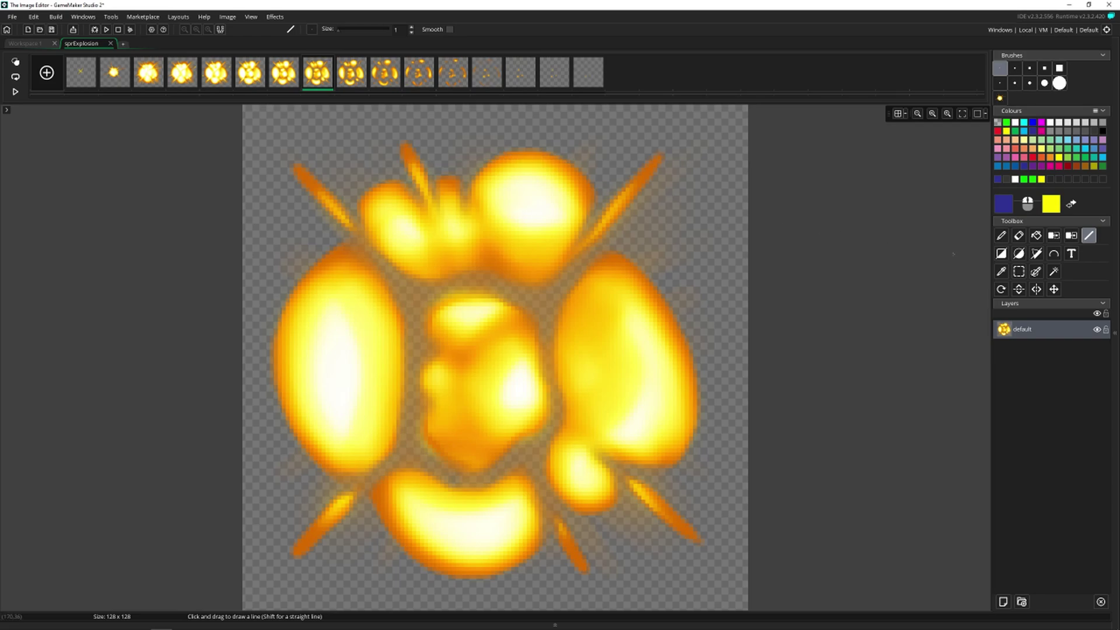
{"action": "left_click", "coordinate": [997, 254]}
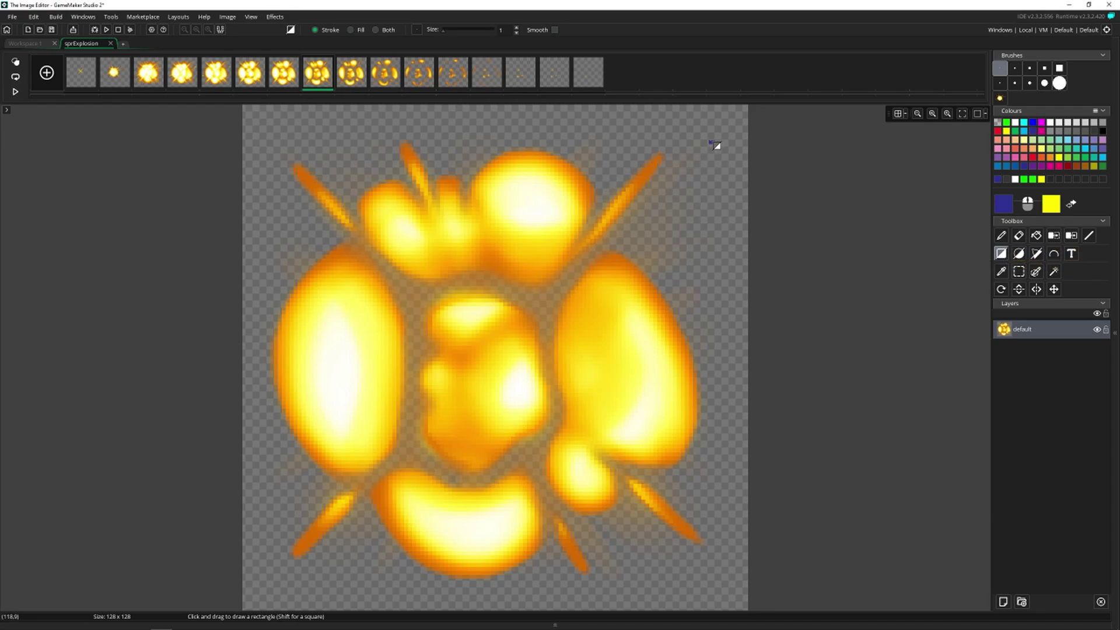
{"action": "left_click_drag", "start_coordinate": [712, 142], "coordinate": [555, 269]}
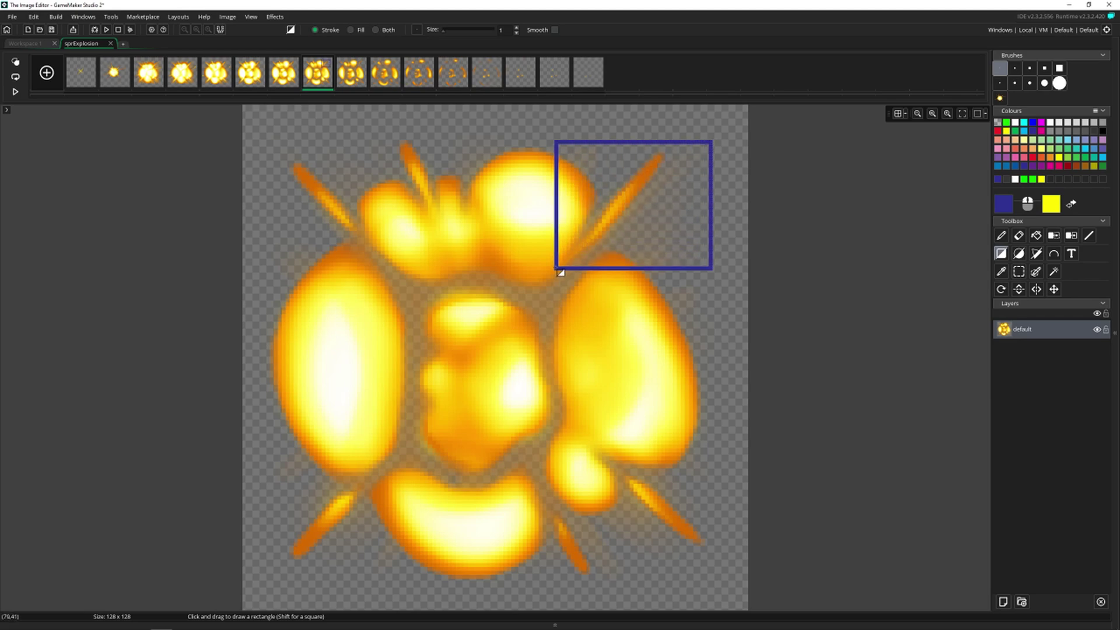
{"action": "key", "text": "ctrl+z"}
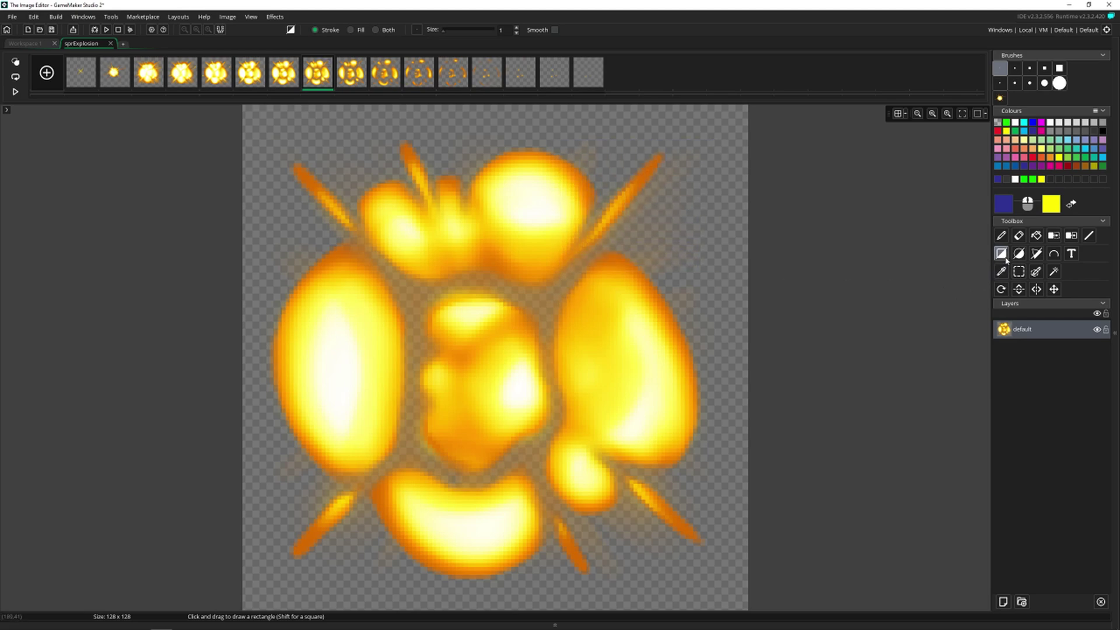
{"action": "left_click", "coordinate": [1004, 256]}
{"action": "left_click_drag", "start_coordinate": [677, 163], "coordinate": [545, 293]}
{"action": "key", "text": "ctrl+z"}
{"action": "left_click", "coordinate": [1019, 255]}
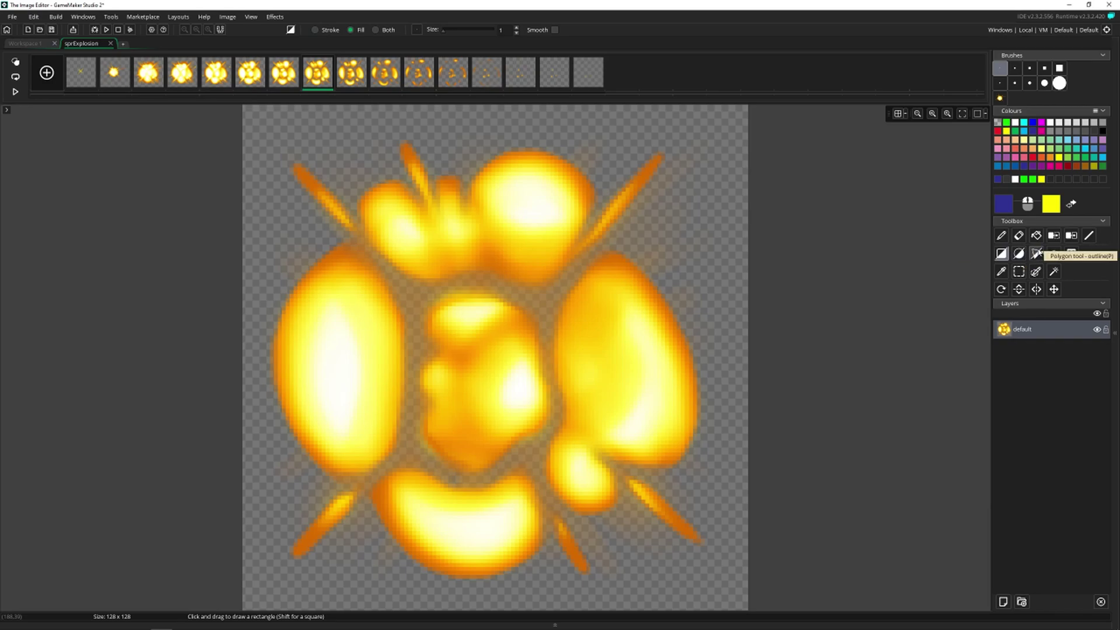
{"action": "left_click", "coordinate": [1037, 254]}
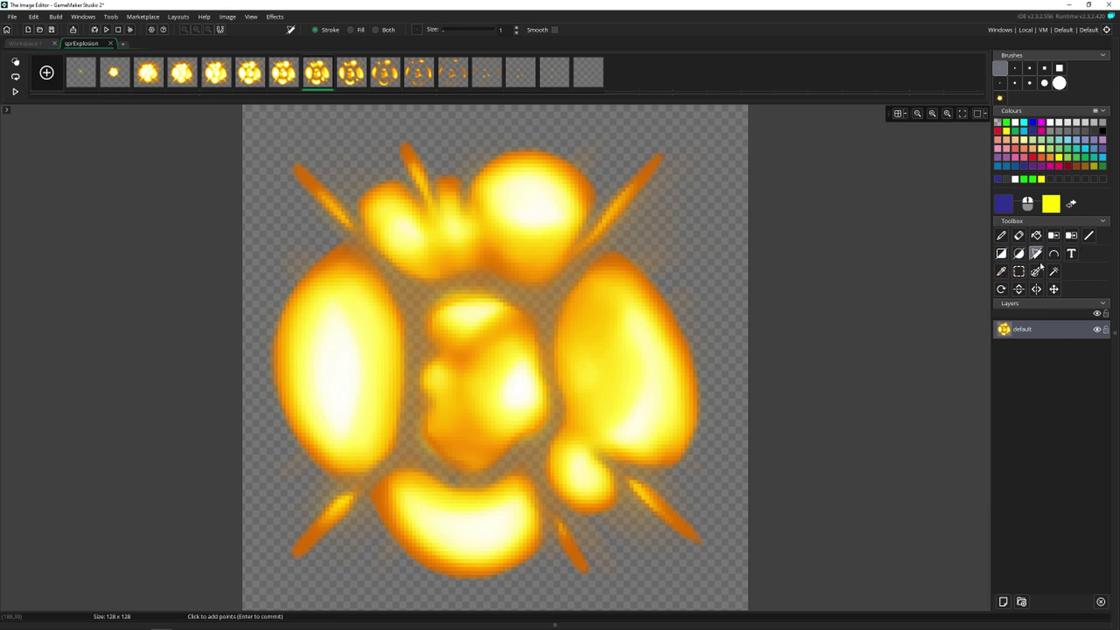
{"action": "left_click", "coordinate": [699, 155]}
{"action": "left_click", "coordinate": [262, 225]}
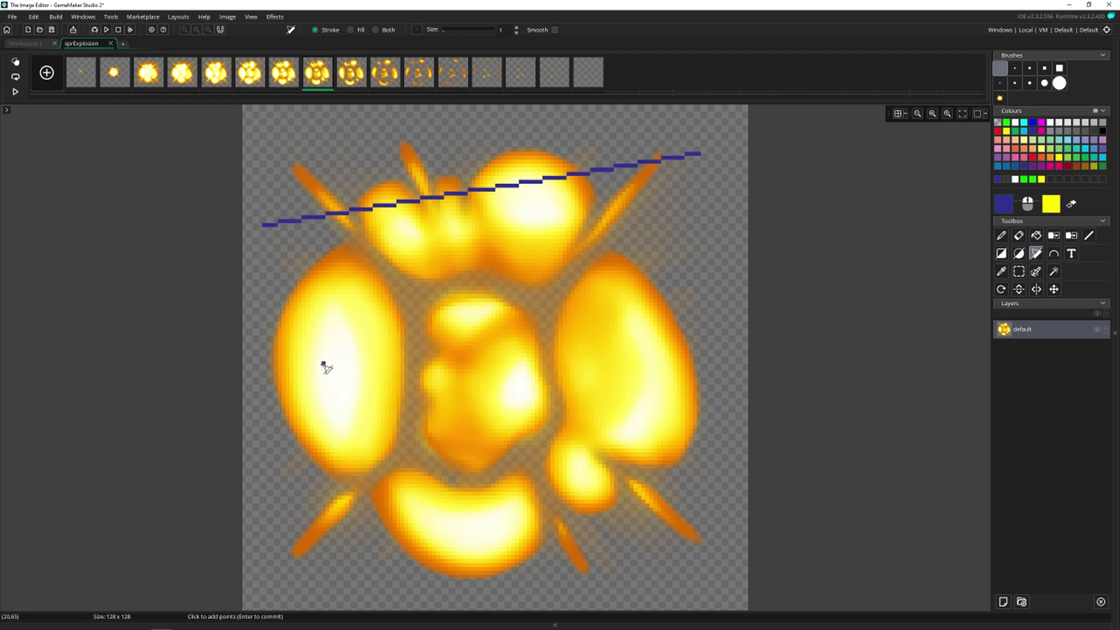
{"action": "left_click", "coordinate": [324, 482]}
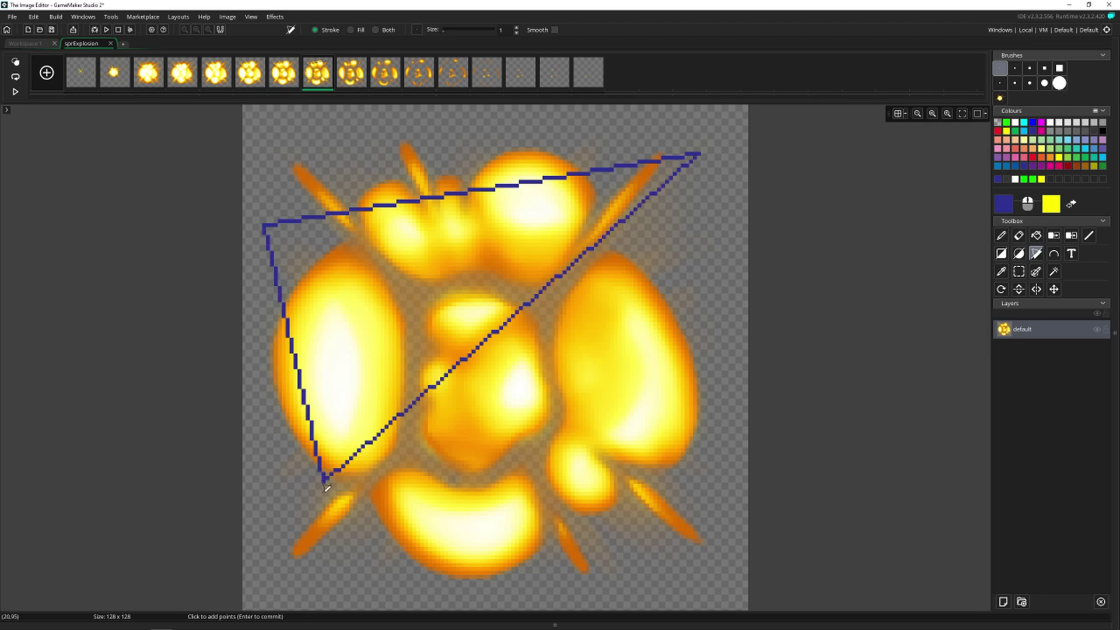
{"action": "left_click", "coordinate": [620, 505]}
{"action": "left_click", "coordinate": [483, 308]}
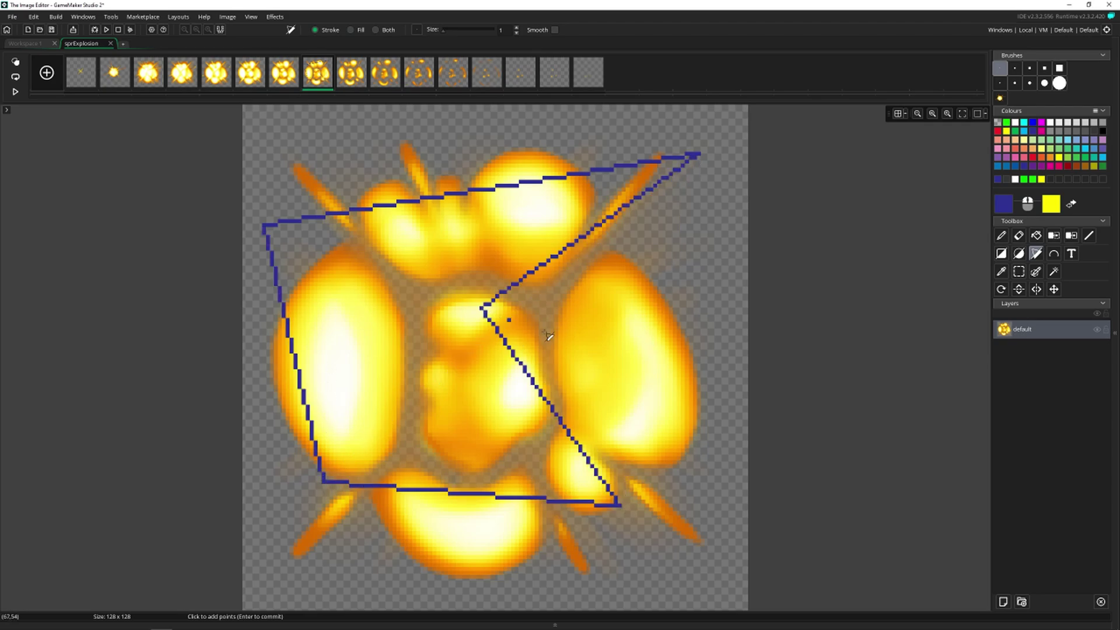
{"action": "left_click", "coordinate": [704, 330]}
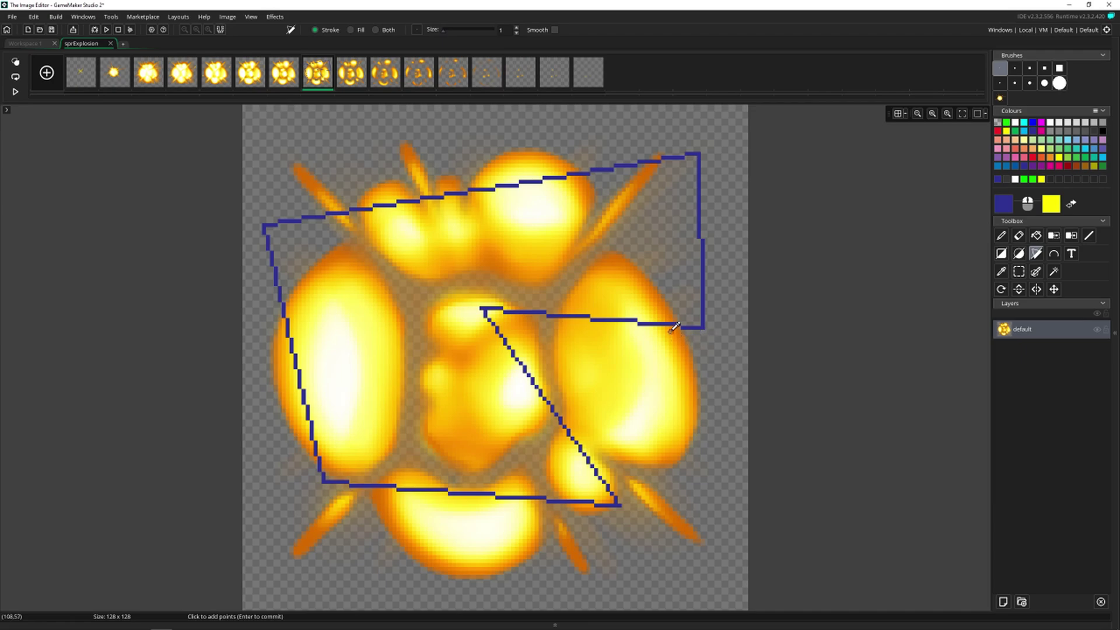
{"action": "key", "text": "ctrl+z"}
{"action": "key", "text": "ctrl+z"}
{"action": "key", "text": "ctrl+z"}
{"action": "key", "text": "ctrl+z"}
{"action": "key", "text": "ctrl+z"}
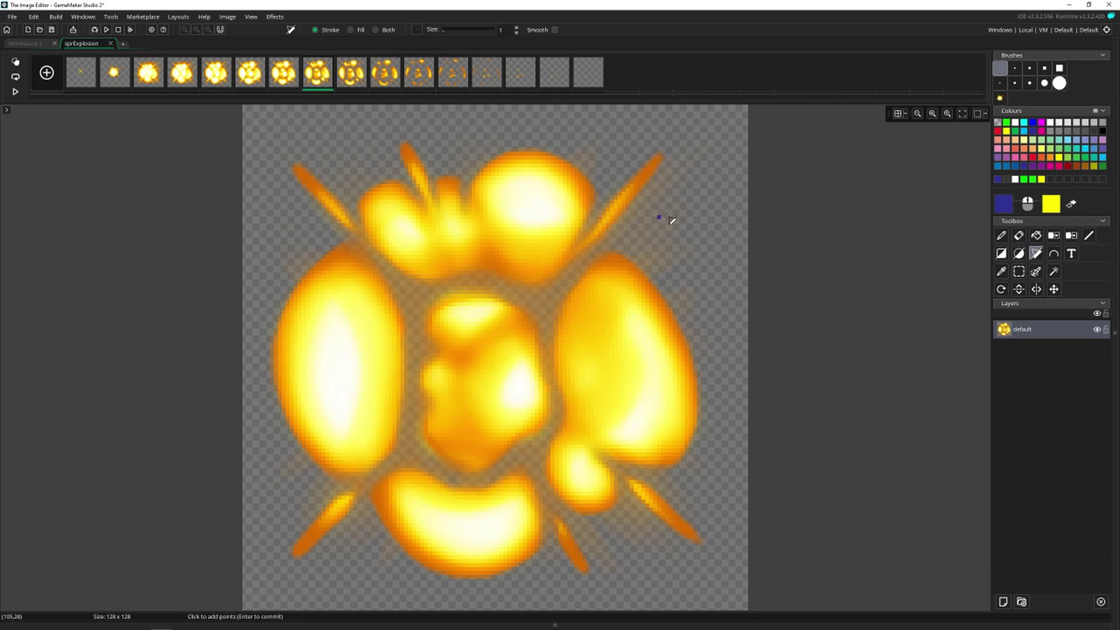
Trace a trial multi-anchor Arc curve across frame 8, then abandon it for the Text tool
{"action": "left_click", "coordinate": [1054, 255]}
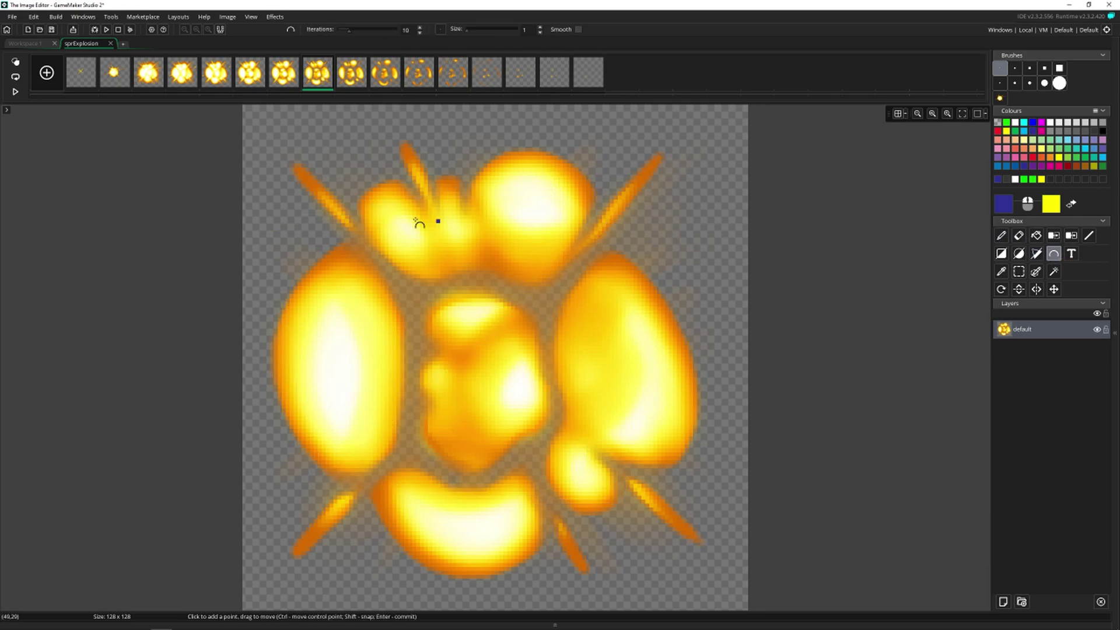
{"action": "left_click", "coordinate": [711, 162]}
{"action": "left_click", "coordinate": [303, 174]}
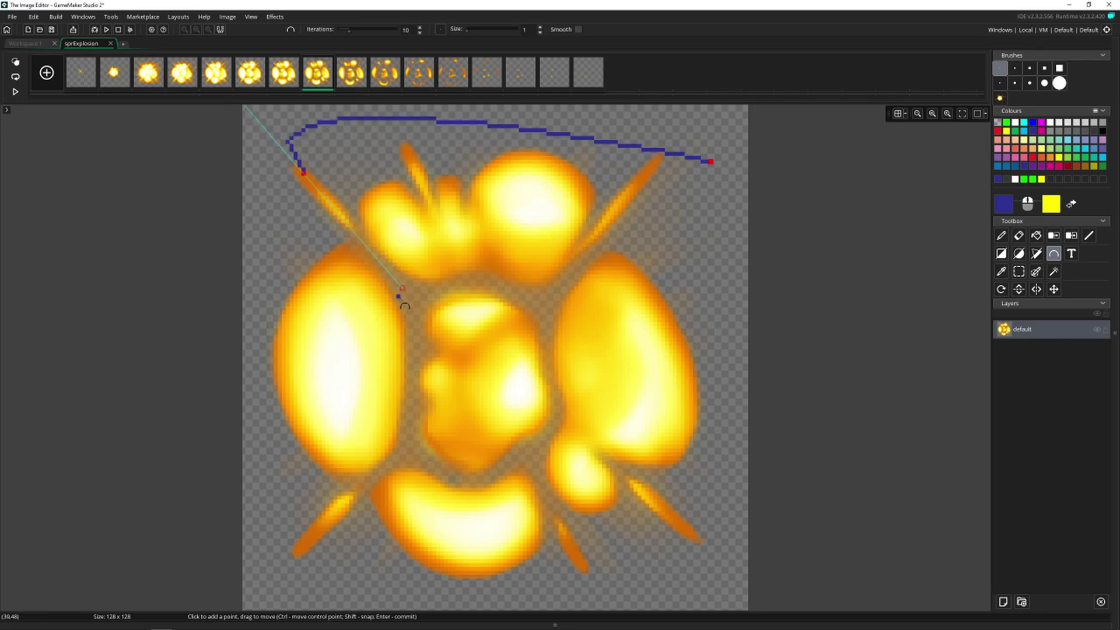
{"action": "left_click_drag", "start_coordinate": [457, 268], "coordinate": [368, 344]}
{"action": "left_click_drag", "start_coordinate": [468, 438], "coordinate": [561, 372]}
{"action": "left_click_drag", "start_coordinate": [640, 402], "coordinate": [556, 320]}
{"action": "left_click_drag", "start_coordinate": [658, 250], "coordinate": [724, 241]}
{"action": "left_click", "coordinate": [1072, 253]}
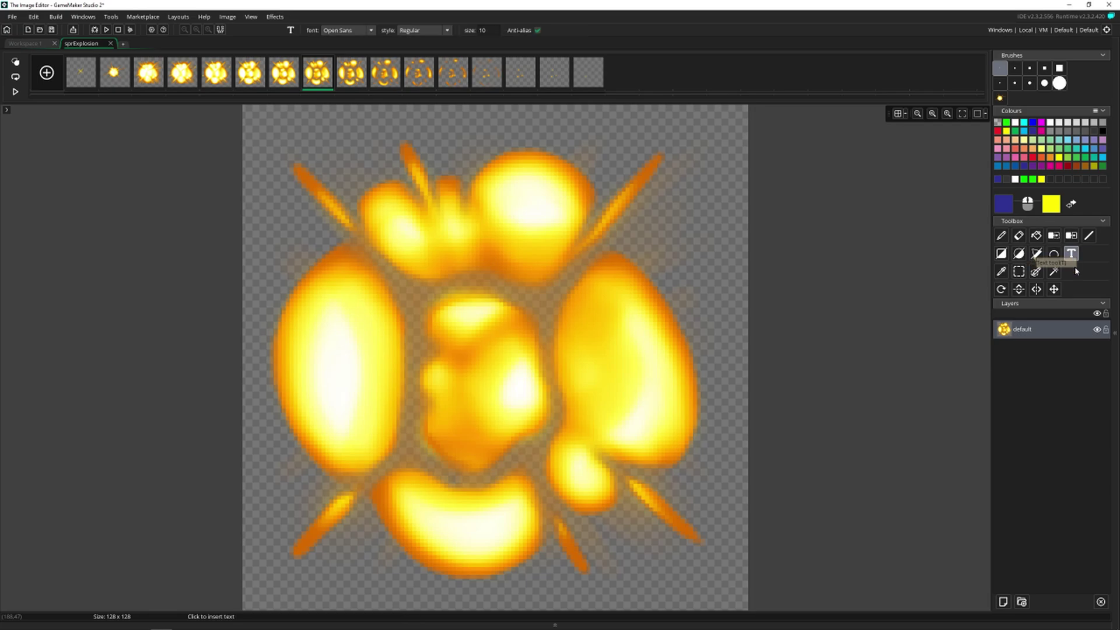
Commit 'Hello World!' text on the left blob, then undo it
{"action": "left_click", "coordinate": [299, 293]}
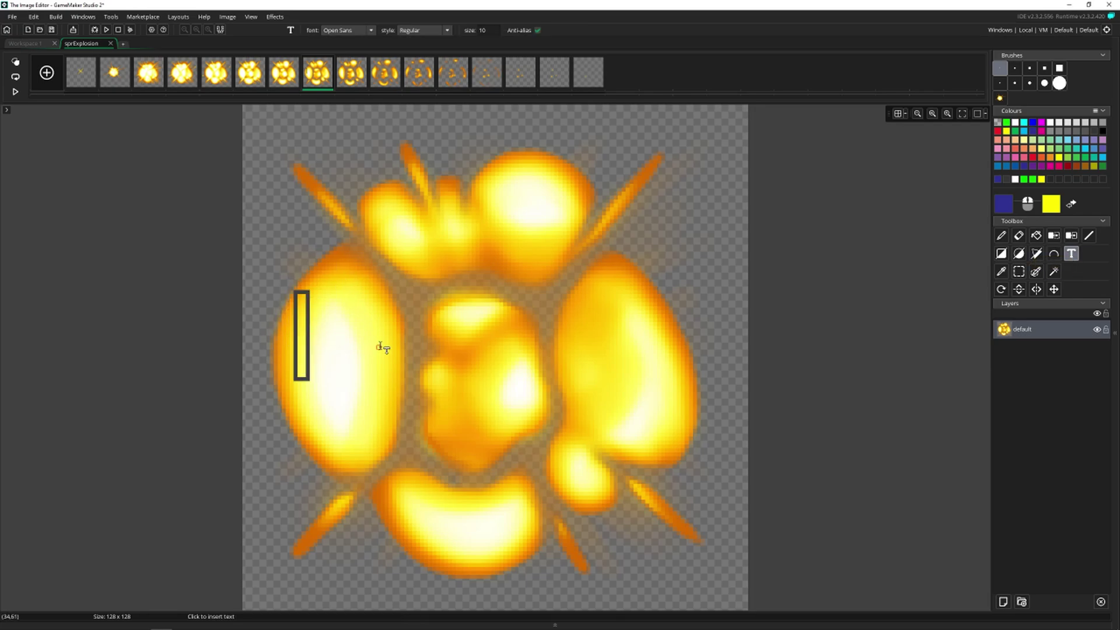
{"action": "type", "text": "Hello World!"}
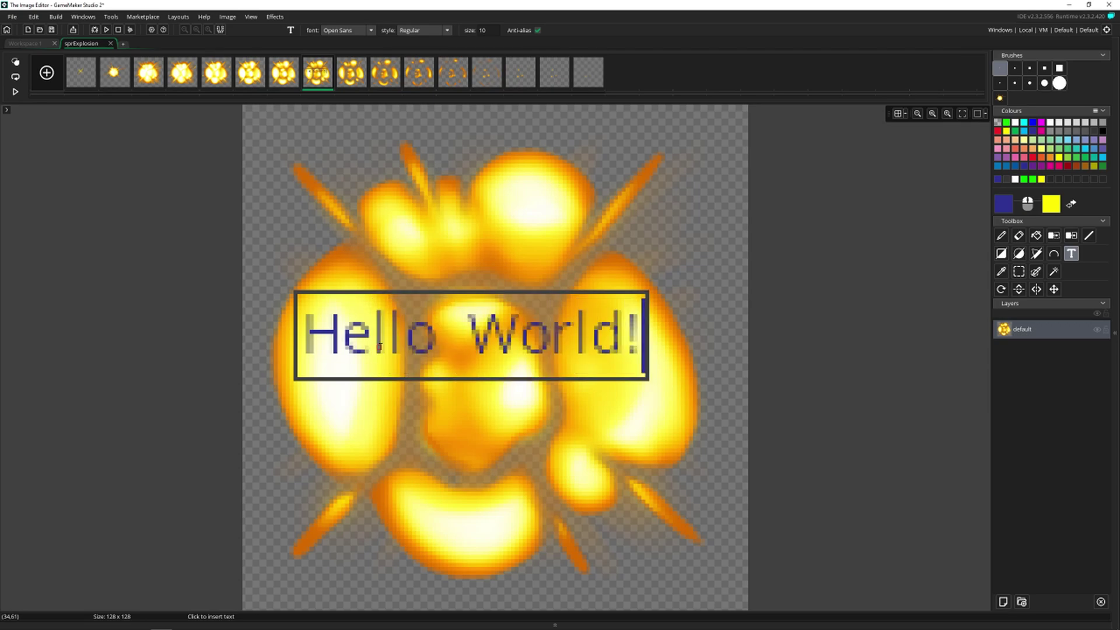
{"action": "left_click", "coordinate": [520, 329]}
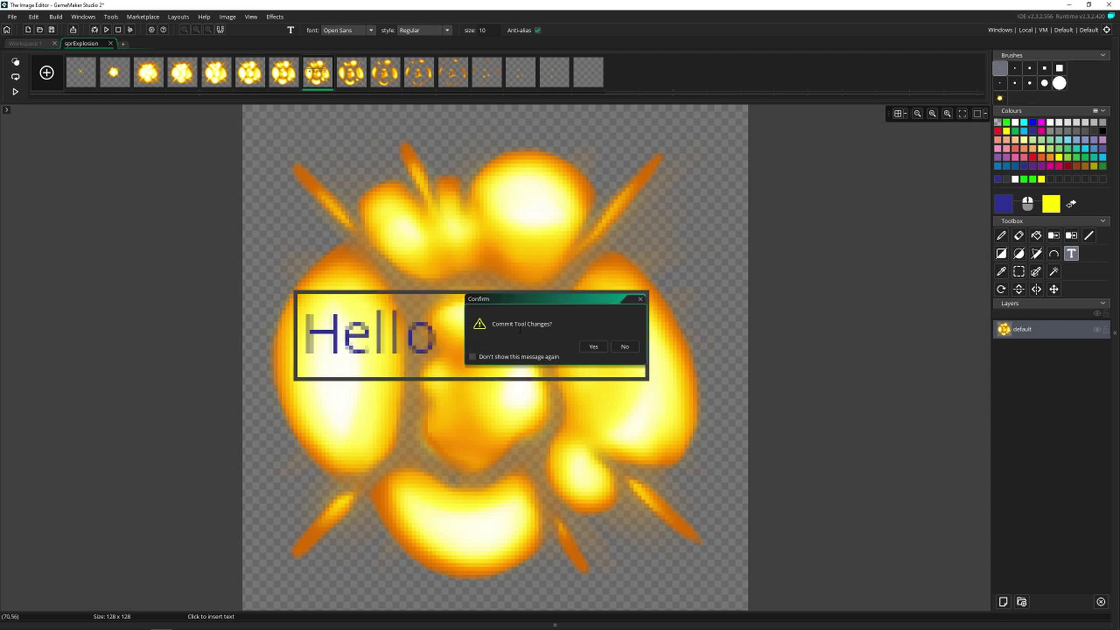
{"action": "left_click", "coordinate": [593, 347]}
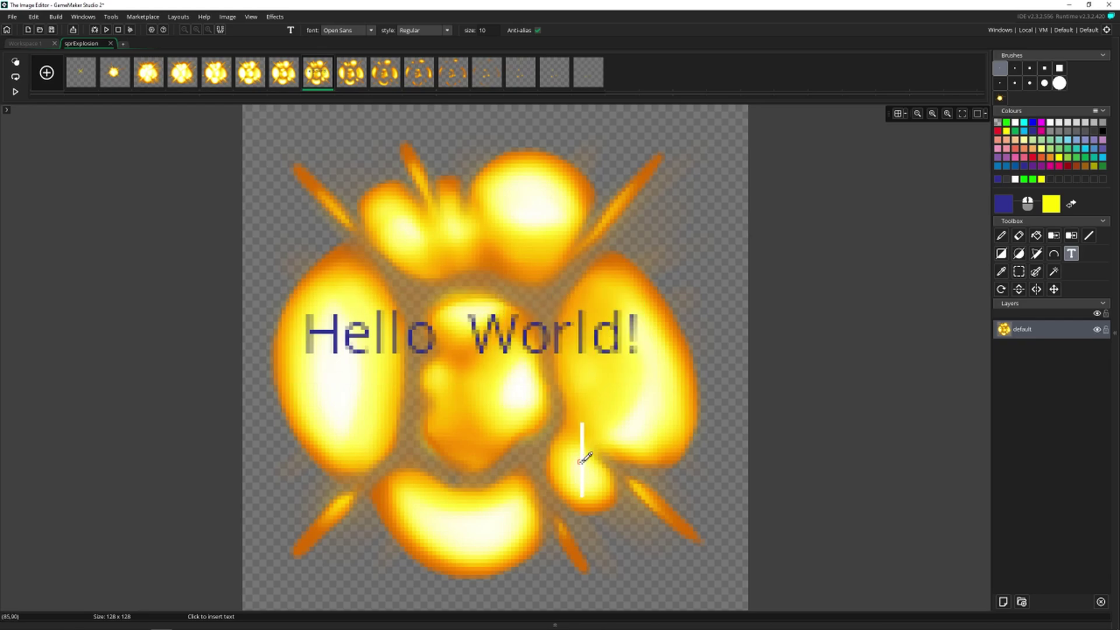
{"action": "key", "text": "ctrl+z"}
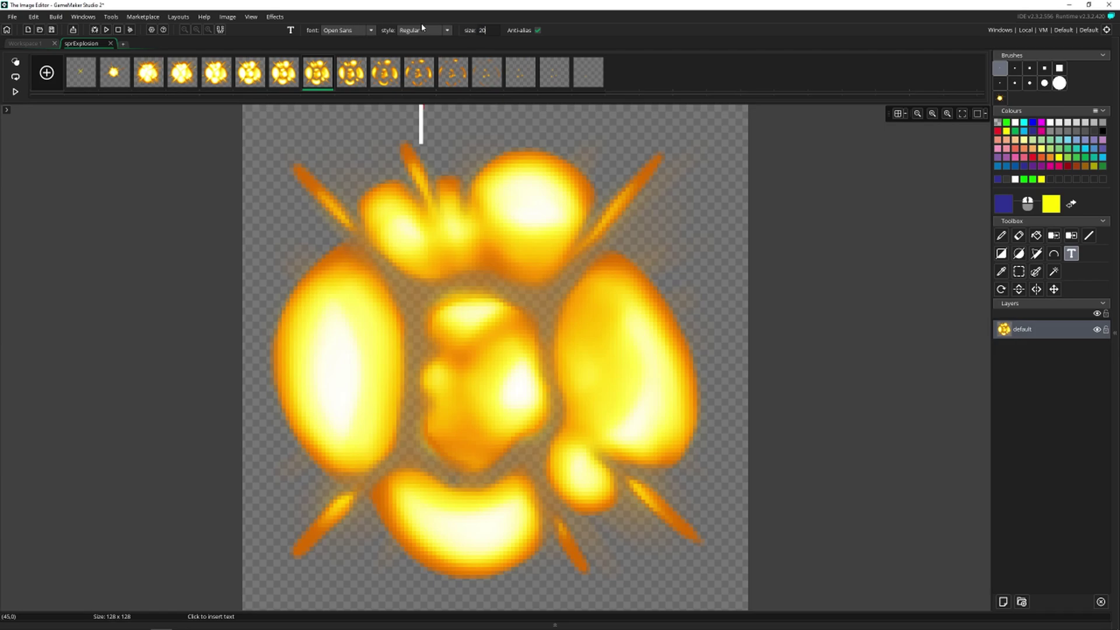
Type 'Hello Wo' in a new text box and discard it uncommitted
{"action": "left_click", "coordinate": [274, 355]}
{"action": "type", "text": "Hello"}
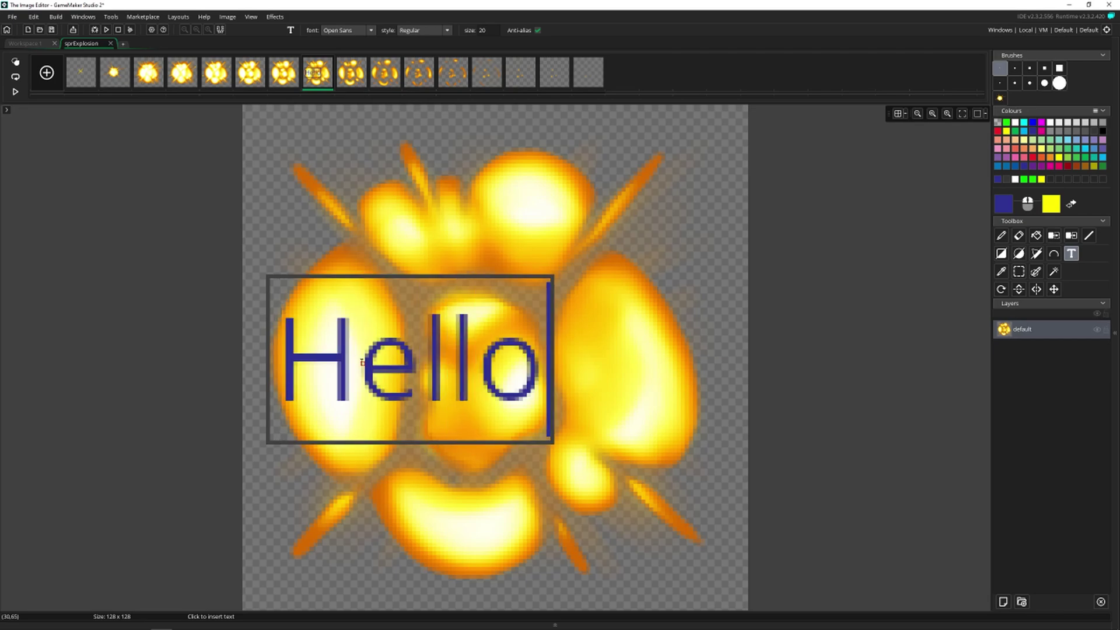
{"action": "type", "text": " Wo"}
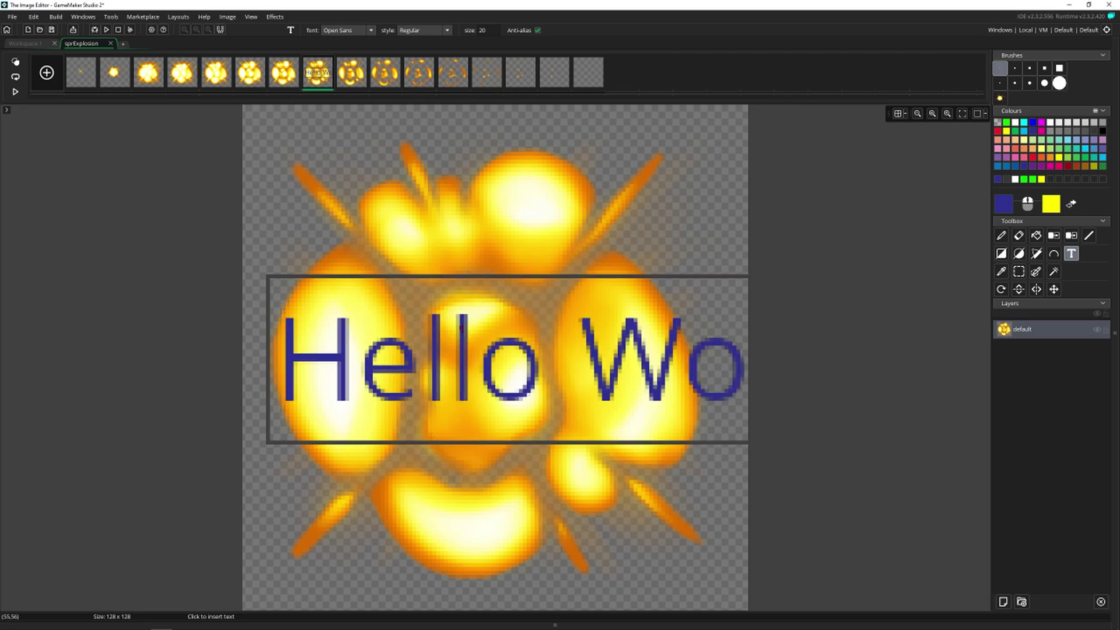
{"action": "key", "text": "Escape"}
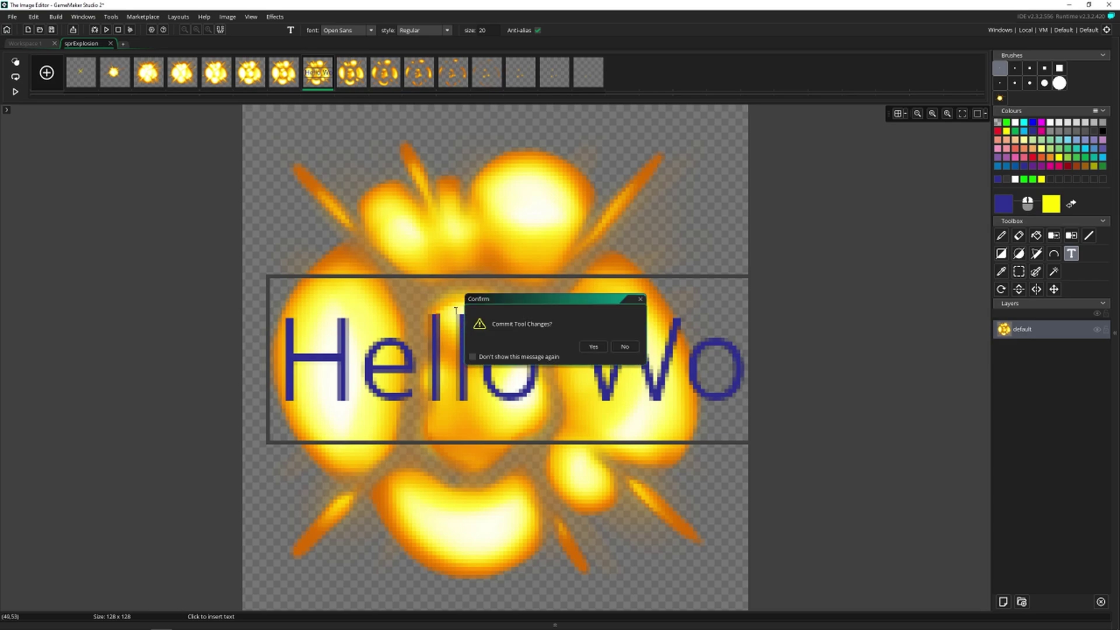
{"action": "left_click", "coordinate": [627, 347]}
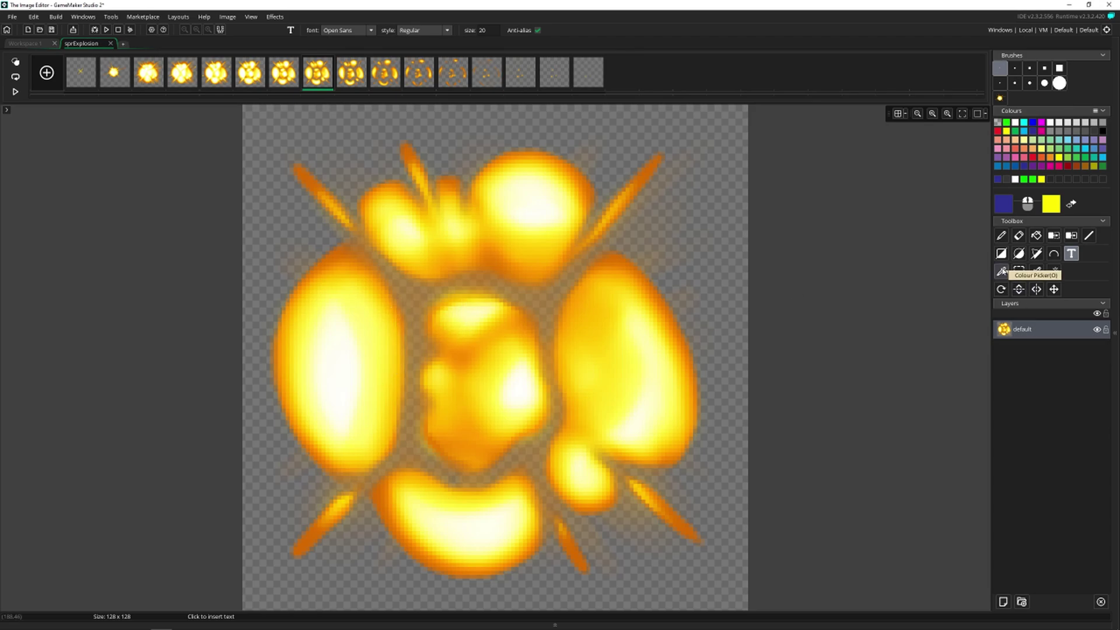
Sample pale yellow from the explosion as the drawing colour
{"action": "left_click", "coordinate": [1001, 272]}
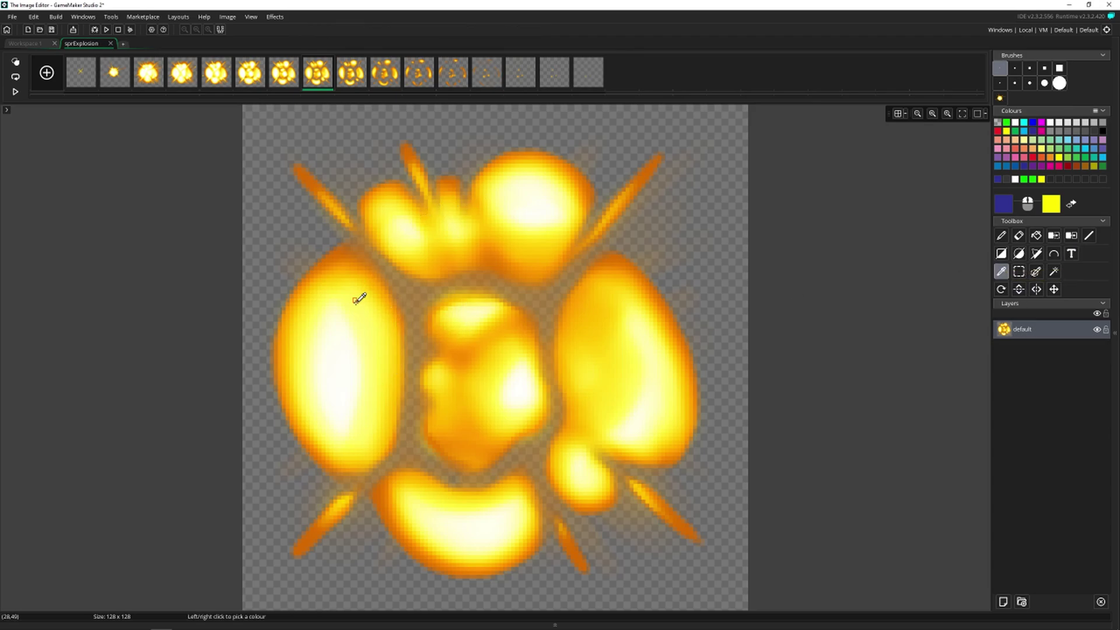
{"action": "left_click", "coordinate": [336, 317]}
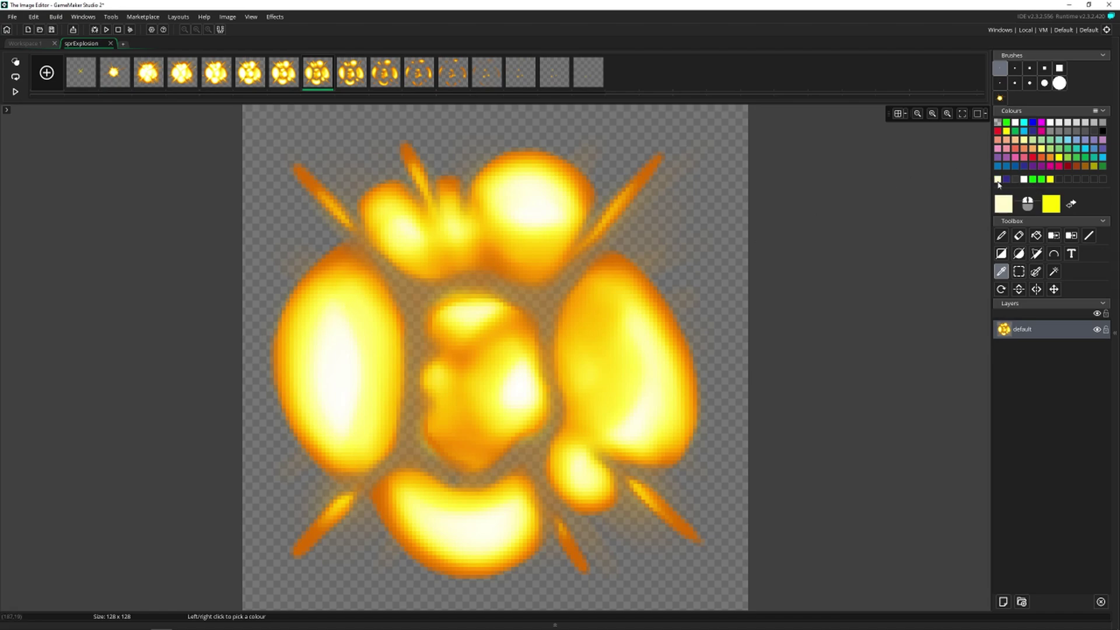
{"action": "left_click", "coordinate": [1002, 236]}
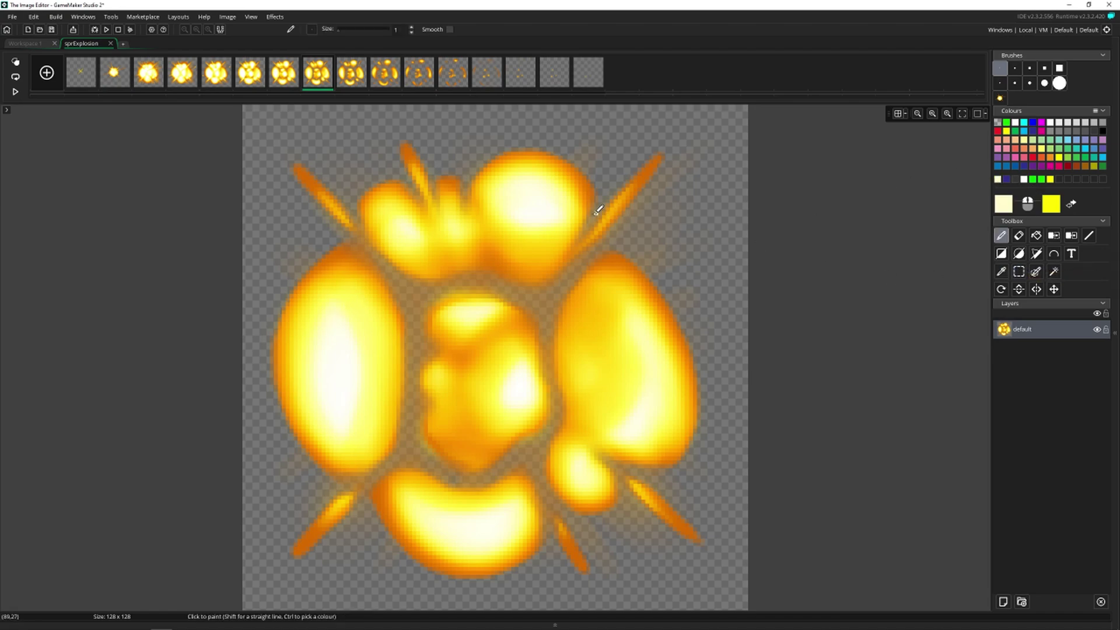
Rectangle-select and move the explosion's upper part, undo, then paint a freehand selection
{"action": "left_click", "coordinate": [1019, 272]}
{"action": "left_click_drag", "start_coordinate": [701, 133], "coordinate": [318, 345]}
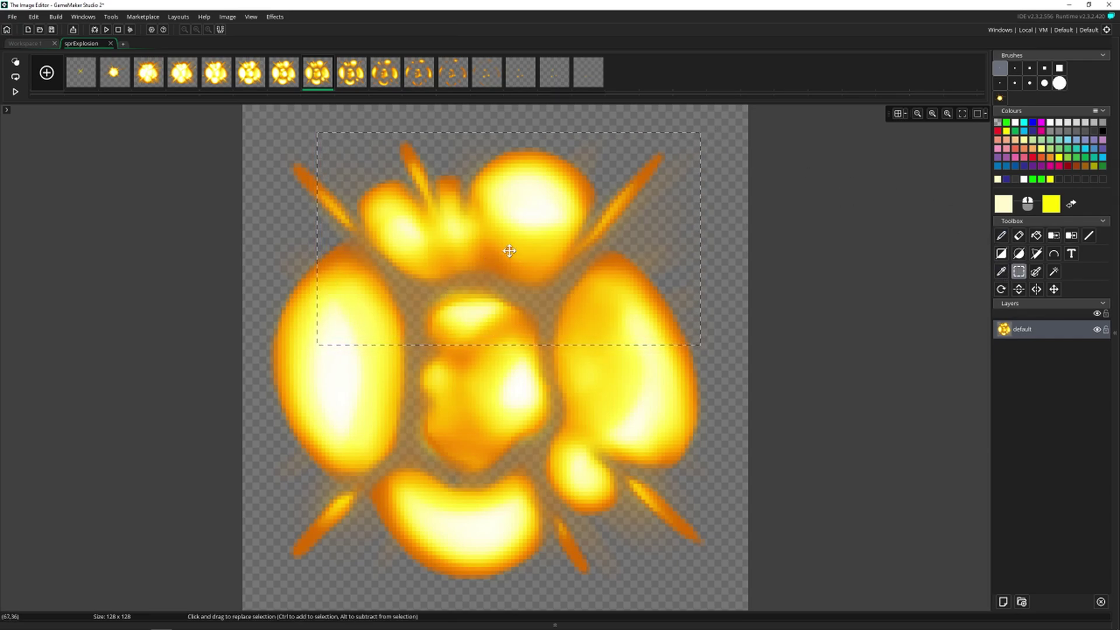
{"action": "left_click_drag", "start_coordinate": [510, 250], "coordinate": [702, 209]}
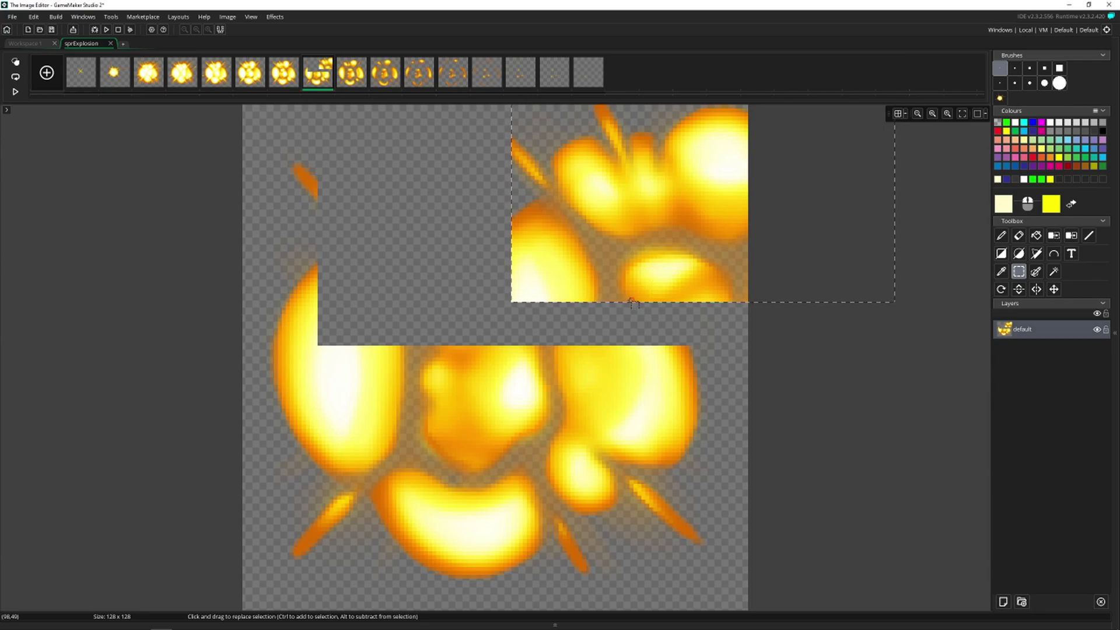
{"action": "key", "text": "ctrl+z"}
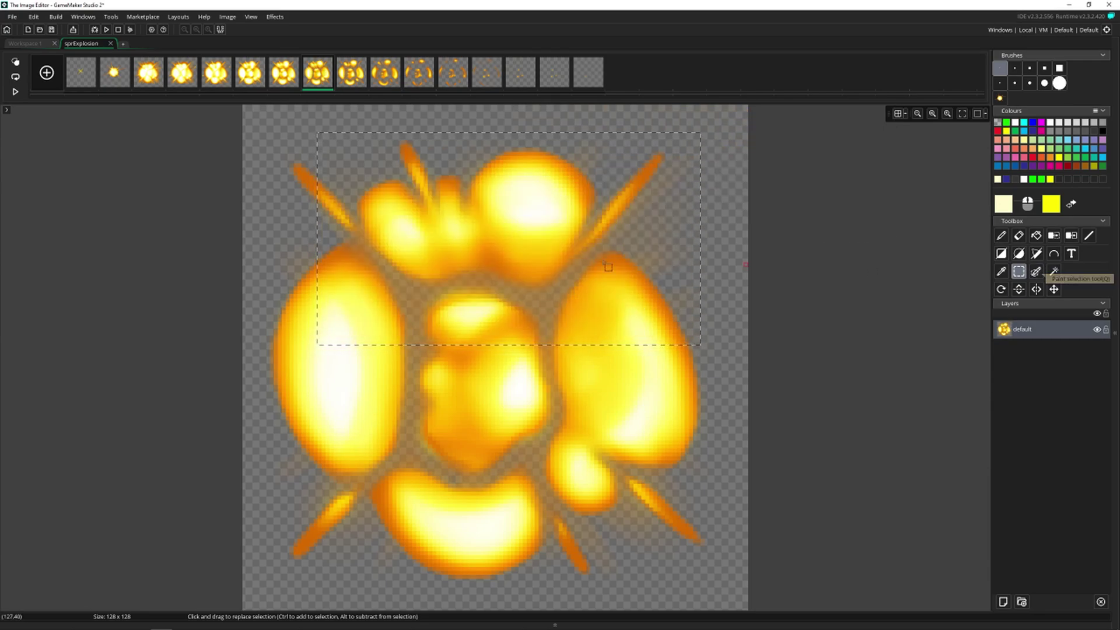
{"action": "left_click", "coordinate": [554, 286]}
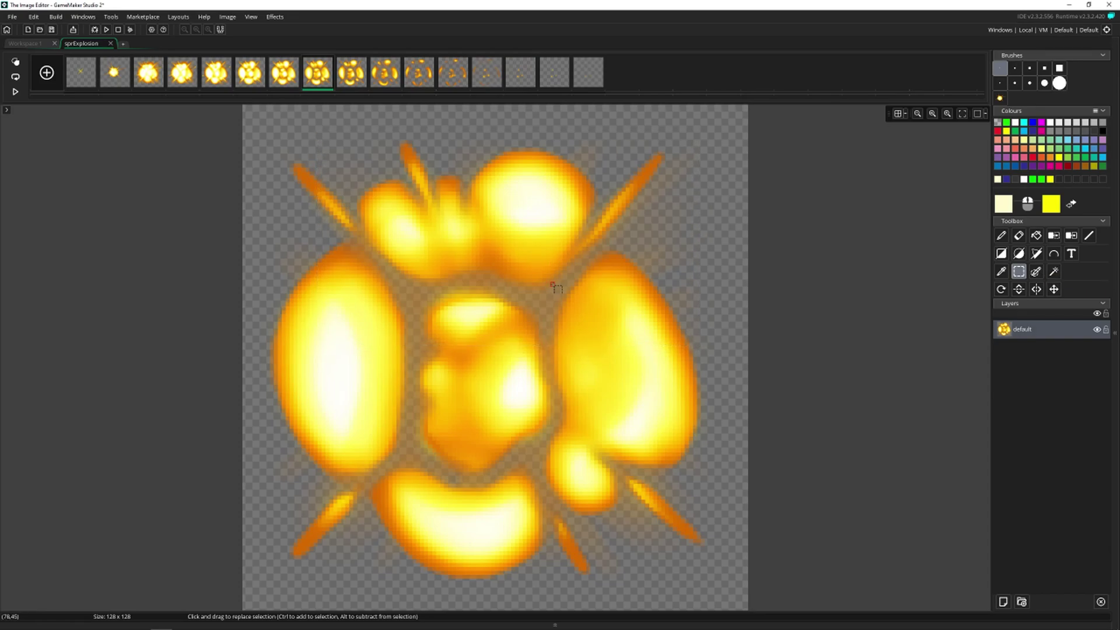
{"action": "left_click", "coordinate": [1037, 271]}
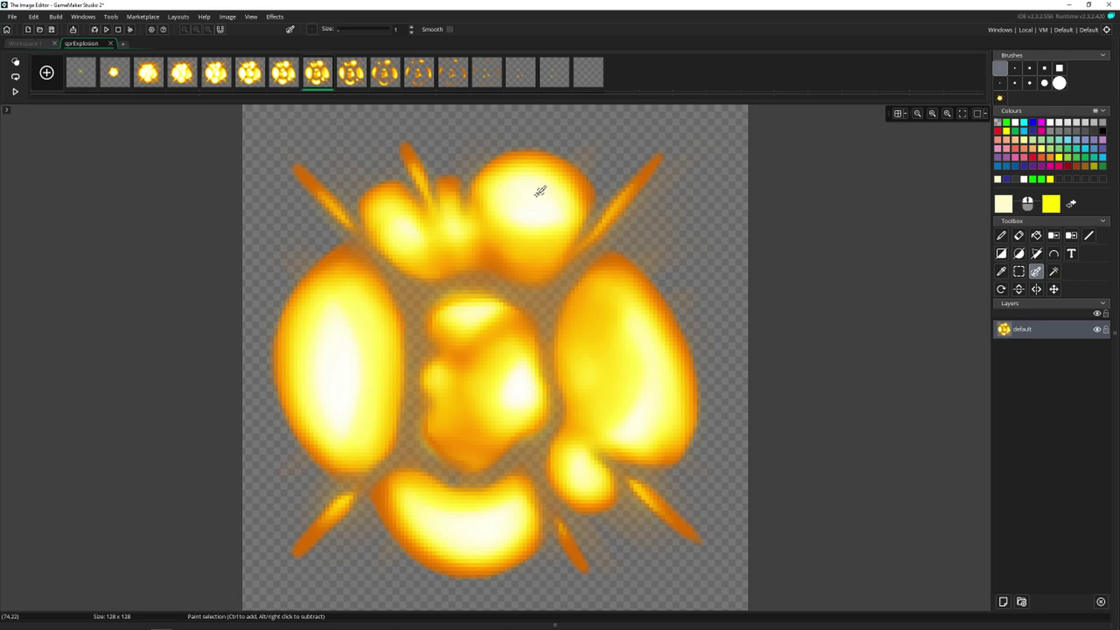
{"action": "mouse_move", "coordinate": [527, 195]}
{"action": "left_mouse_down"}
{"action": "mouse_move", "coordinate": [544, 211]}
{"action": "mouse_move", "coordinate": [529, 198]}
{"action": "mouse_move", "coordinate": [524, 206]}
{"action": "mouse_move", "coordinate": [657, 200]}
{"action": "left_mouse_up"}
Magic-wand select the explosion's bright centre, move it, then undo the move
{"action": "left_click", "coordinate": [1054, 271]}
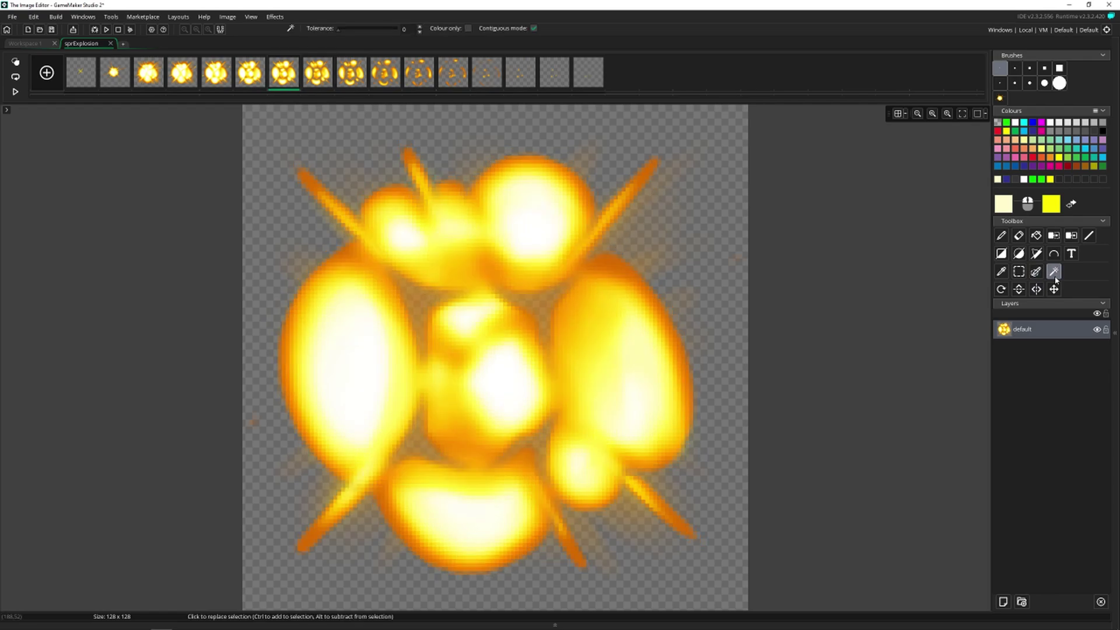
{"action": "left_click", "coordinate": [502, 377]}
{"action": "left_click_drag", "start_coordinate": [493, 378], "coordinate": [688, 306]}
{"action": "key", "text": "ctrl+z"}
Turn the selection into a brush rotated 90 degrees and return to the Pencil
{"action": "left_click", "coordinate": [1001, 289]}
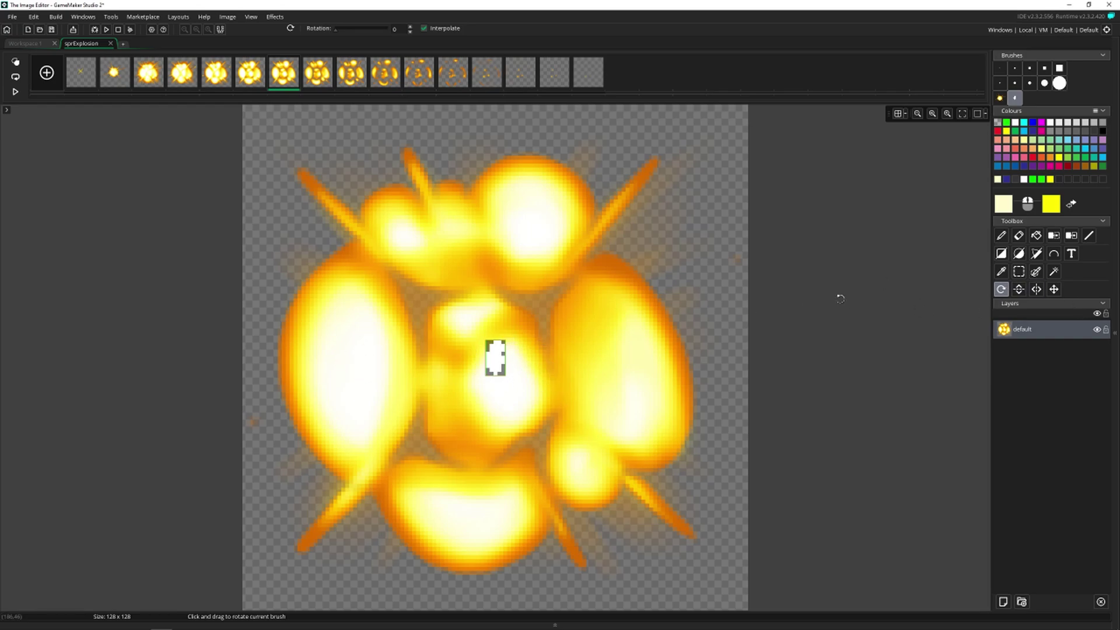
{"action": "mouse_move", "coordinate": [489, 374]}
{"action": "left_mouse_down"}
{"action": "mouse_move", "coordinate": [552, 376]}
{"action": "mouse_move", "coordinate": [686, 347]}
{"action": "left_mouse_up"}
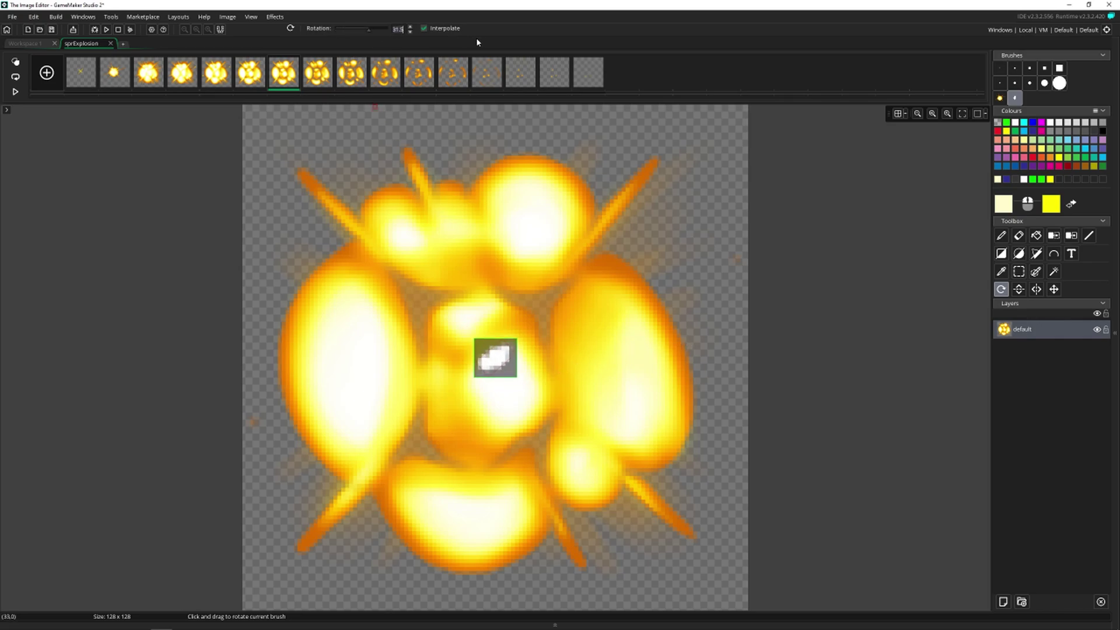
{"action": "type", "text": "90"}
{"action": "key", "text": "Return"}
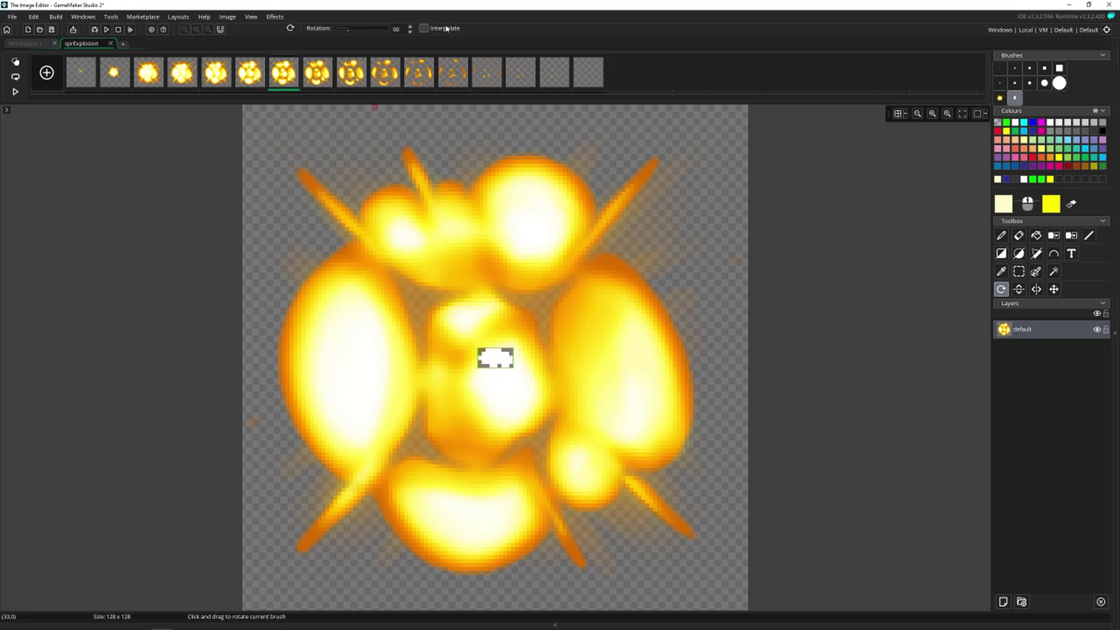
{"action": "key", "text": "p"}
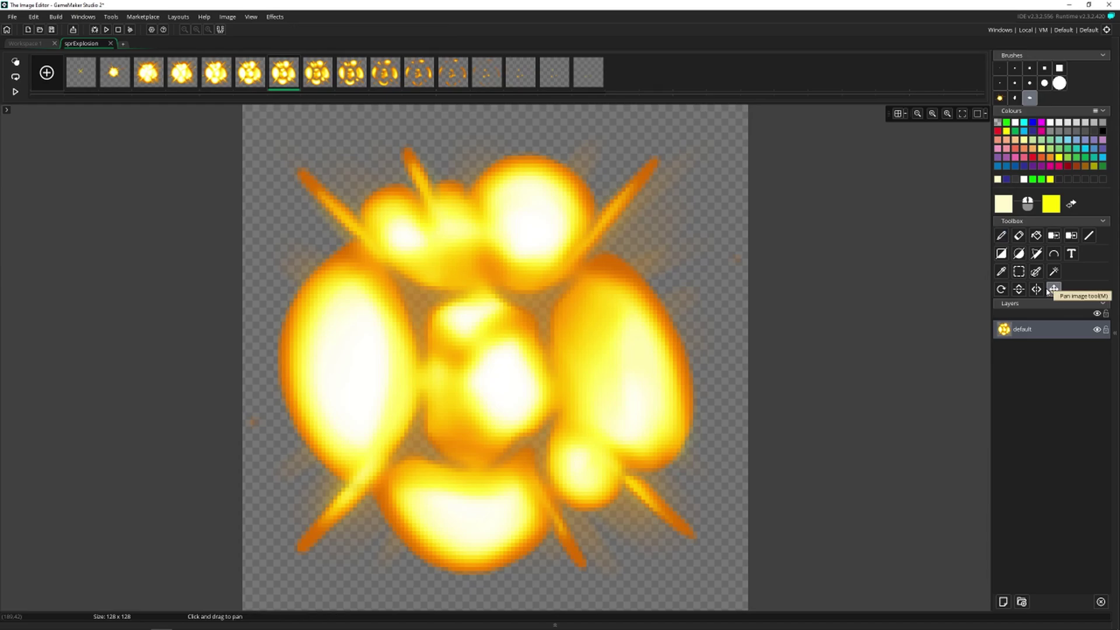
Pan around the explosion and add an empty Layer 1 above the default layer
{"action": "left_click", "coordinate": [1052, 290]}
{"action": "left_click_drag", "start_coordinate": [668, 238], "coordinate": [576, 320]}
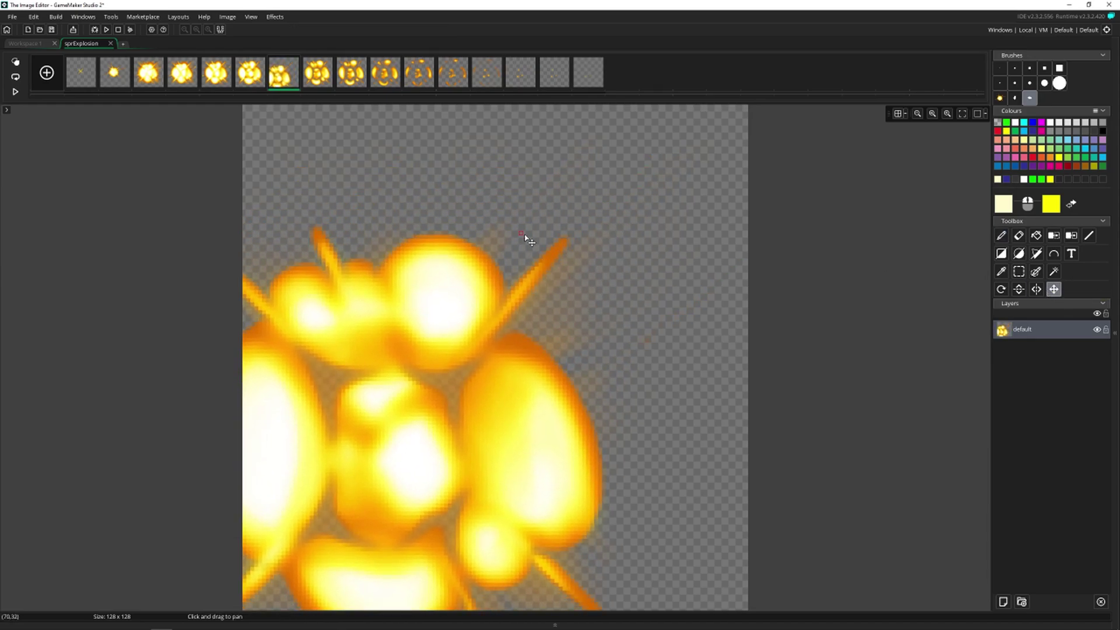
{"action": "left_click_drag", "start_coordinate": [530, 237], "coordinate": [625, 204]}
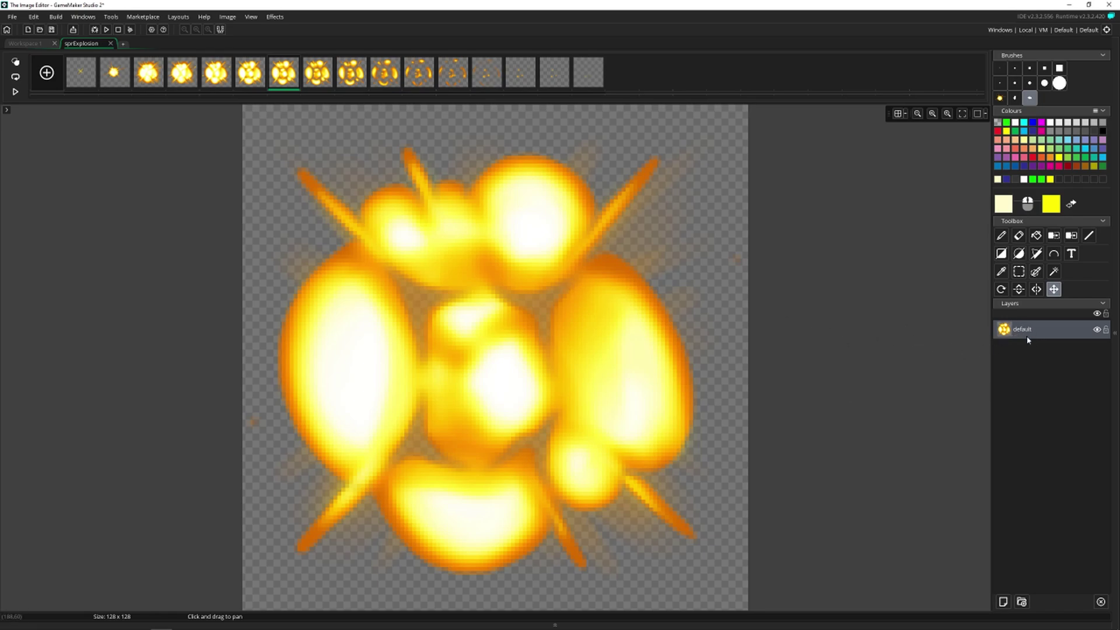
{"action": "left_click", "coordinate": [1001, 603]}
Commit 'Hello' text onto Layer 1 left of the explosion centre
{"action": "left_click", "coordinate": [1030, 353]}
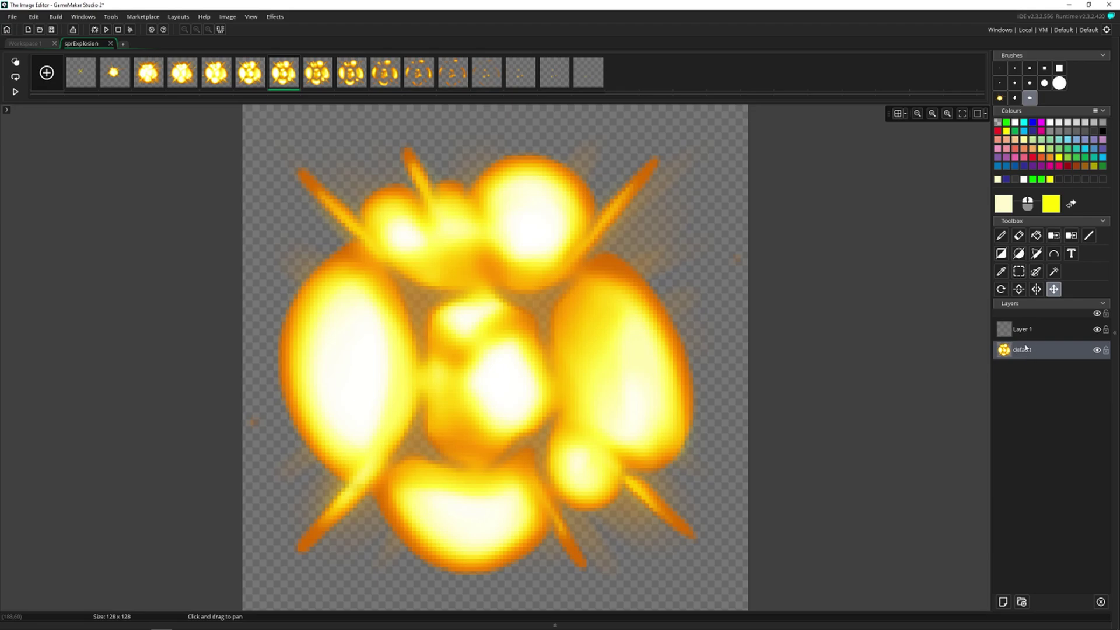
{"action": "left_click", "coordinate": [1024, 330]}
{"action": "key", "text": "t"}
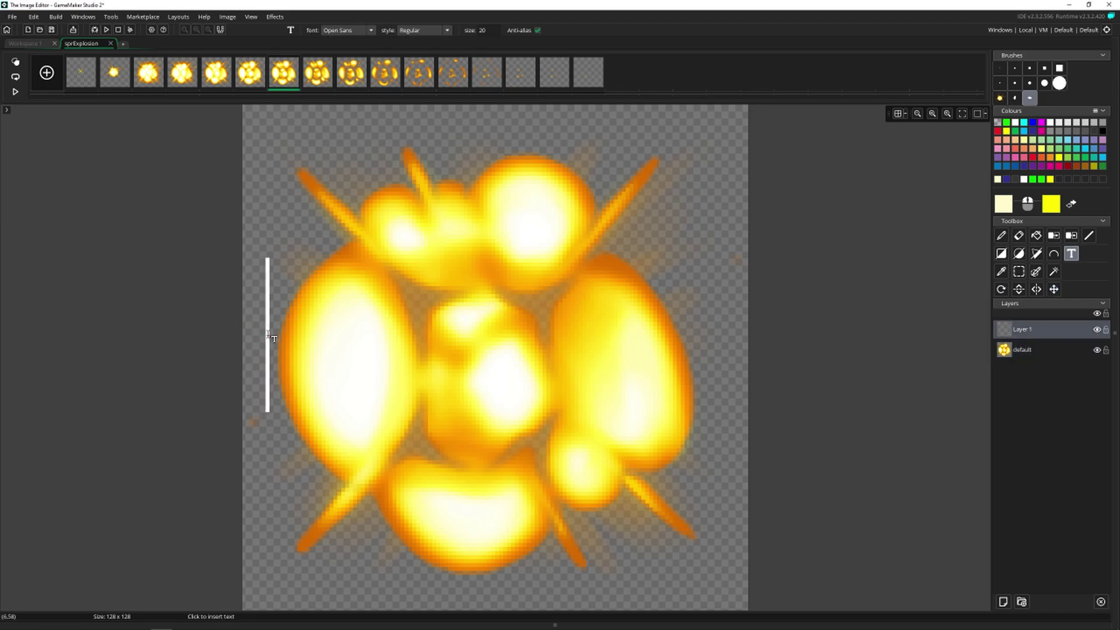
{"action": "left_click", "coordinate": [268, 335]}
{"action": "type", "text": "Hello"}
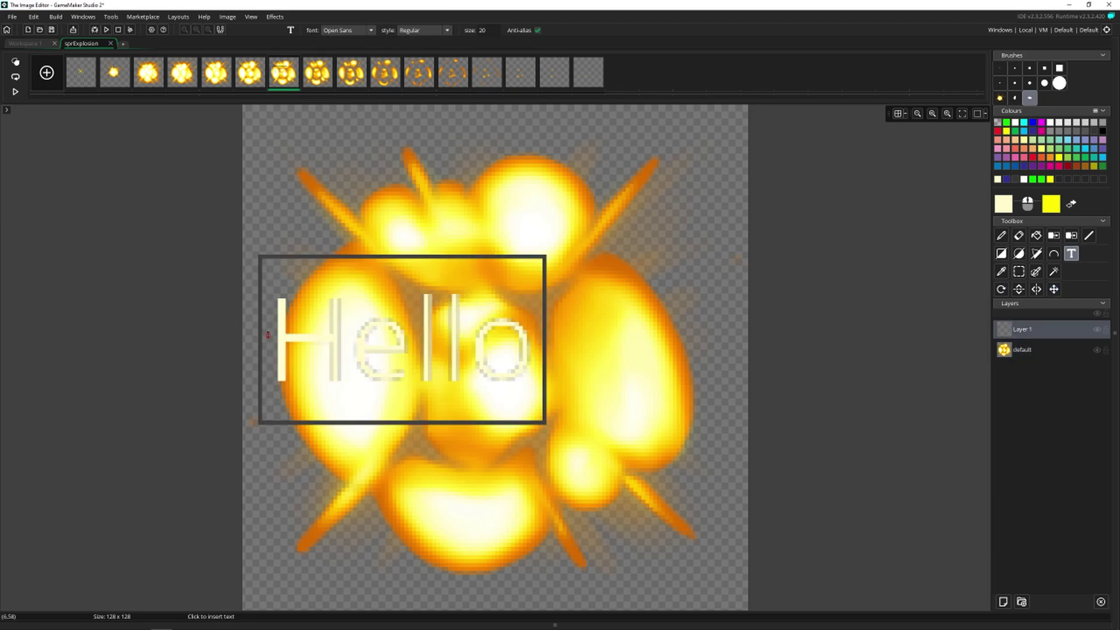
{"action": "left_click", "coordinate": [490, 355]}
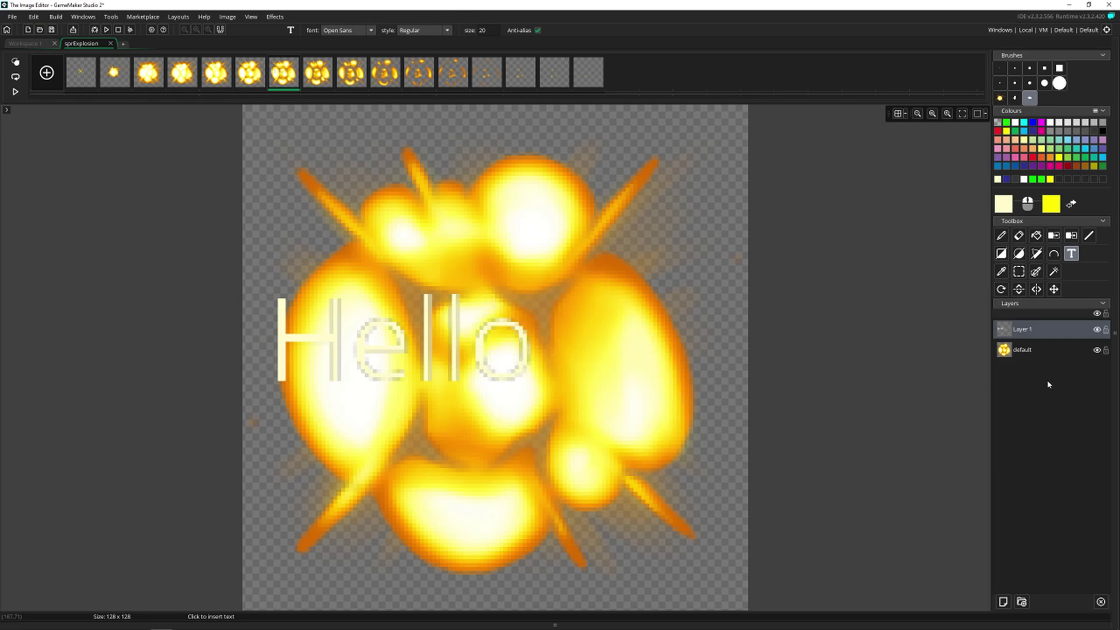
Toggle Layer 1 and default layer visibility, then delete Layer 1
{"action": "left_click", "coordinate": [1097, 330]}
{"action": "left_click", "coordinate": [1097, 330]}
{"action": "left_click", "coordinate": [1097, 351]}
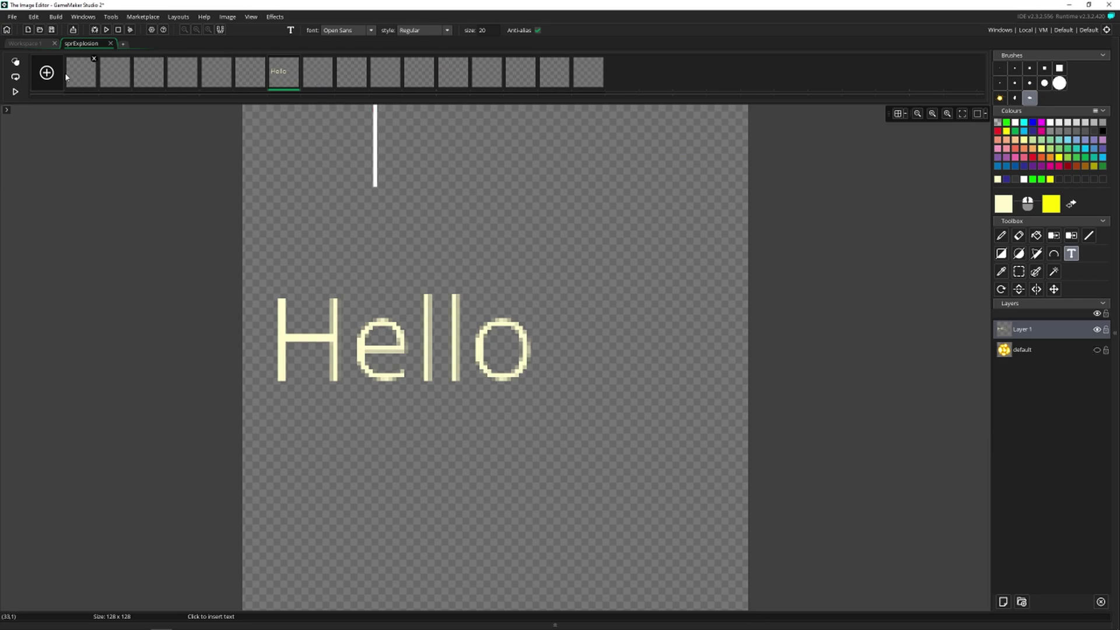
{"action": "left_click", "coordinate": [1097, 351]}
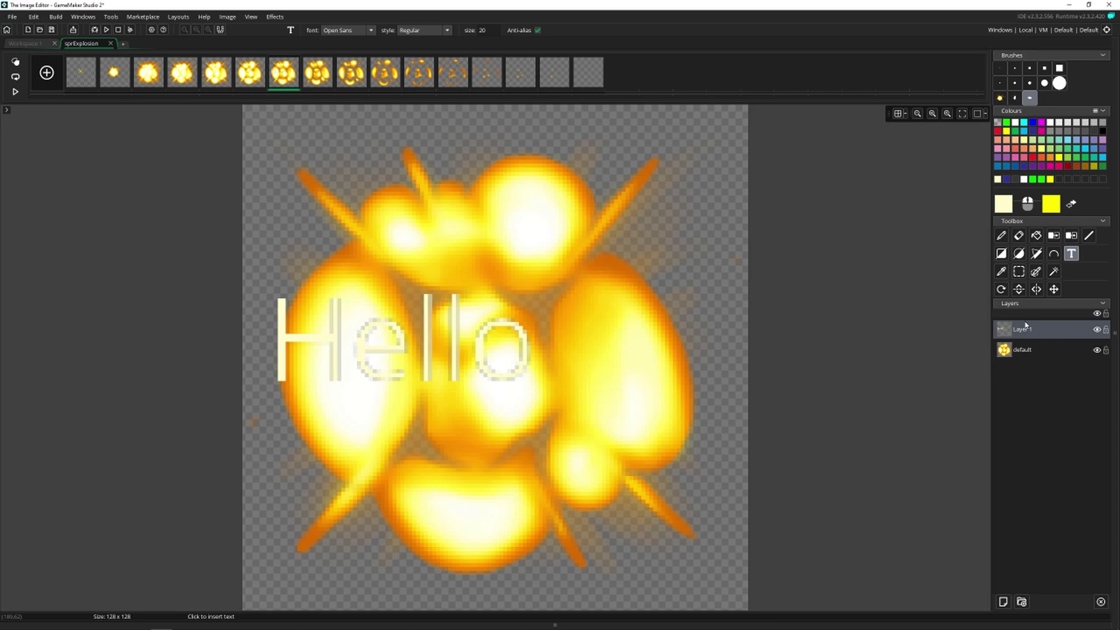
{"action": "key", "text": "Delete"}
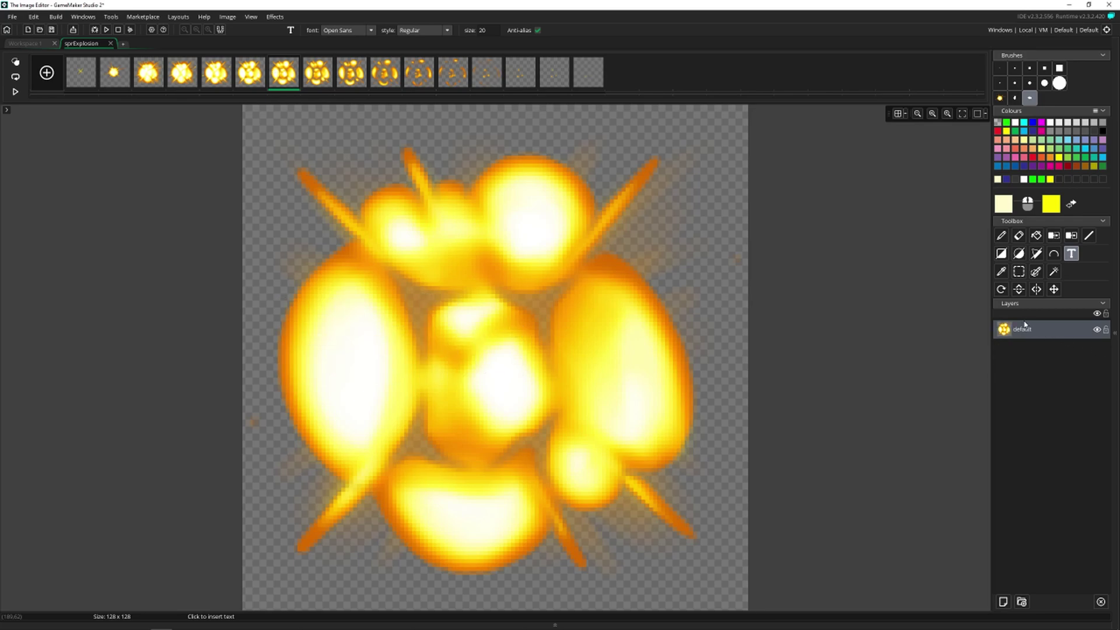